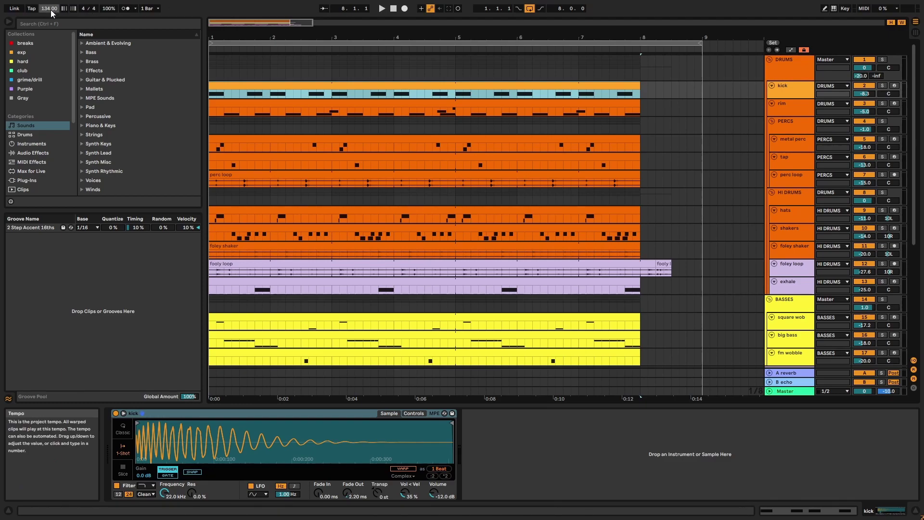
- Solo the DRUMS group and play it from the kick clip
{"action": "left_click", "coordinate": [883, 60]}
{"action": "left_click", "coordinate": [544, 85]}
{"action": "key", "text": "space"}
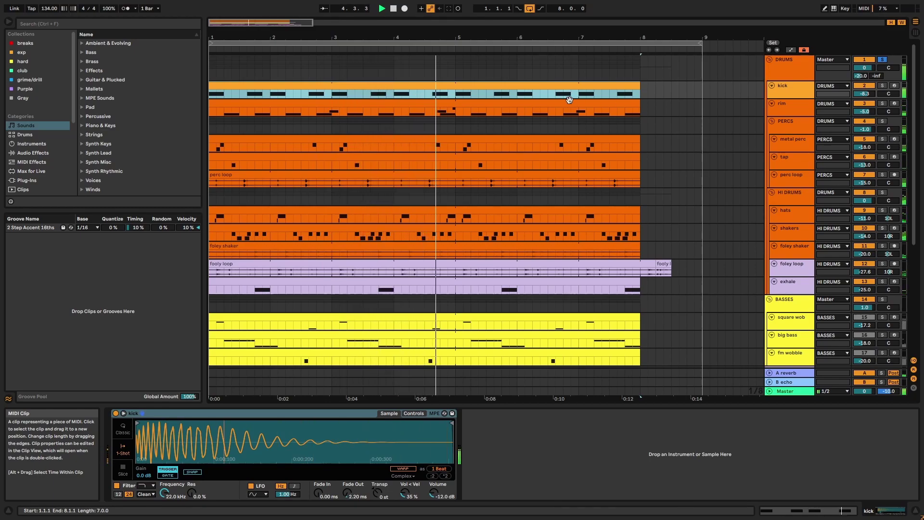
- Solo the kick track, replay it, and check the kick clip's notes full size
{"action": "left_click", "coordinate": [883, 85]}
{"action": "key", "text": "space"}
{"action": "key", "text": "space"}
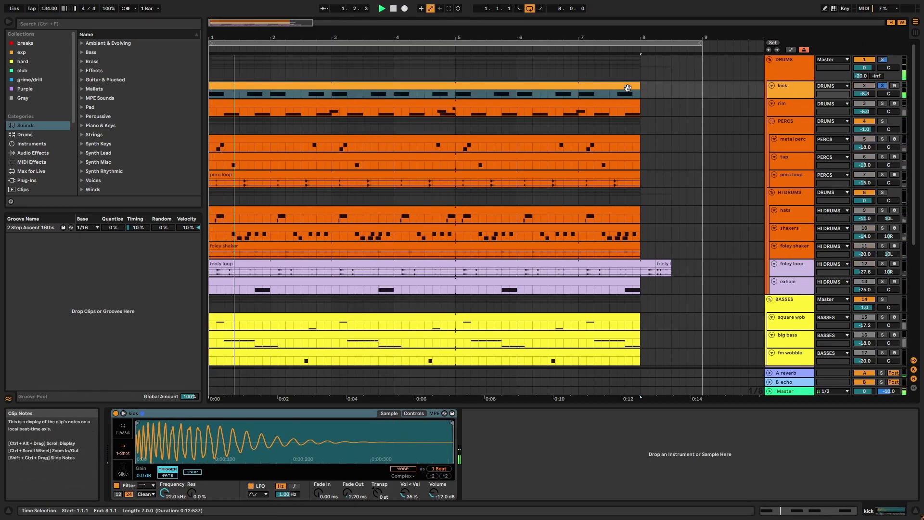
{"action": "double_click", "coordinate": [594, 89]}
{"action": "key", "text": "shift+Tab"}
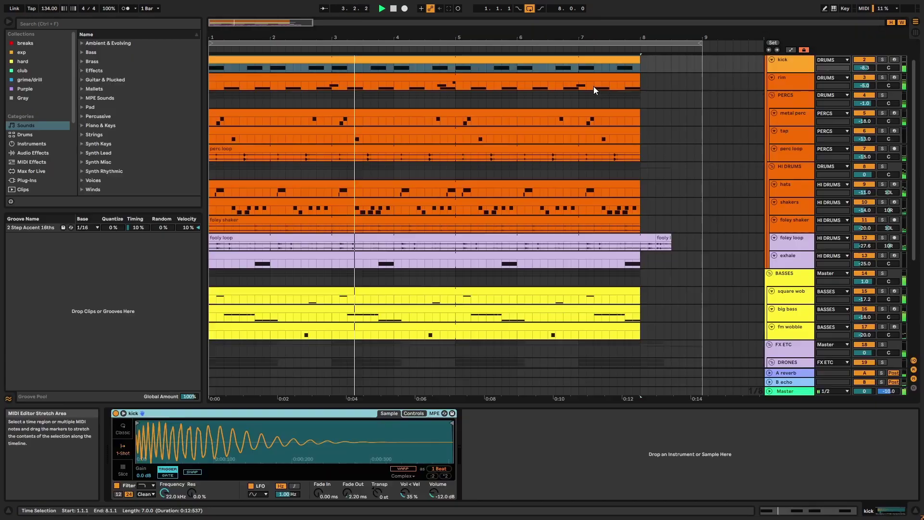
{"action": "left_click", "coordinate": [886, 88]}
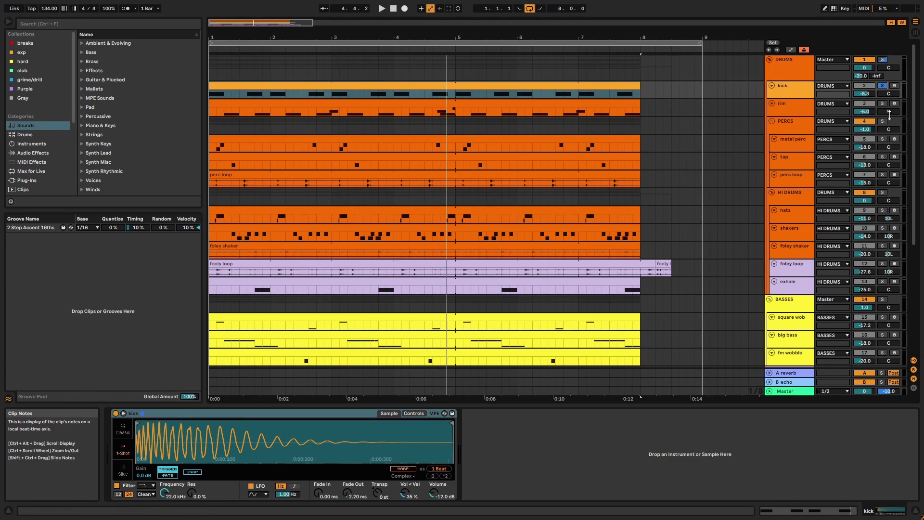
- View the rim clip's notes full size in the note editor
{"action": "left_click", "coordinate": [631, 109]}
{"action": "key", "text": "shift+Tab"}
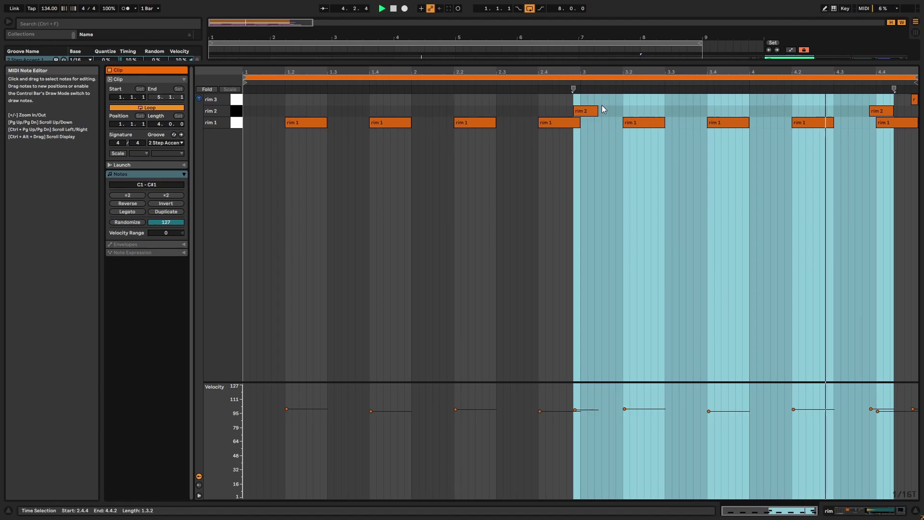
{"action": "key", "text": "ctrl+alt+e"}
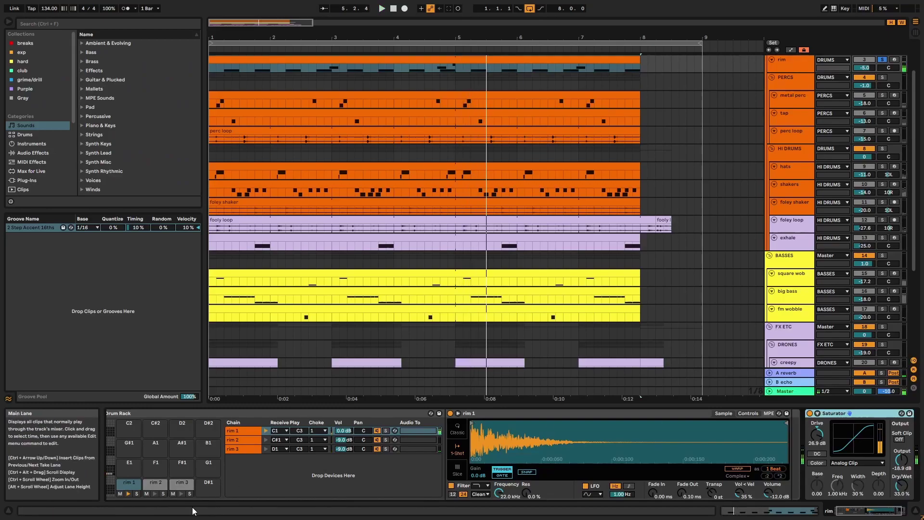
- Step through the rim 1 to rim 3 Drum Rack chains and play with the Saturator shown
{"action": "left_click", "coordinate": [241, 430]}
{"action": "key", "text": "Down"}
{"action": "key", "text": "Down"}
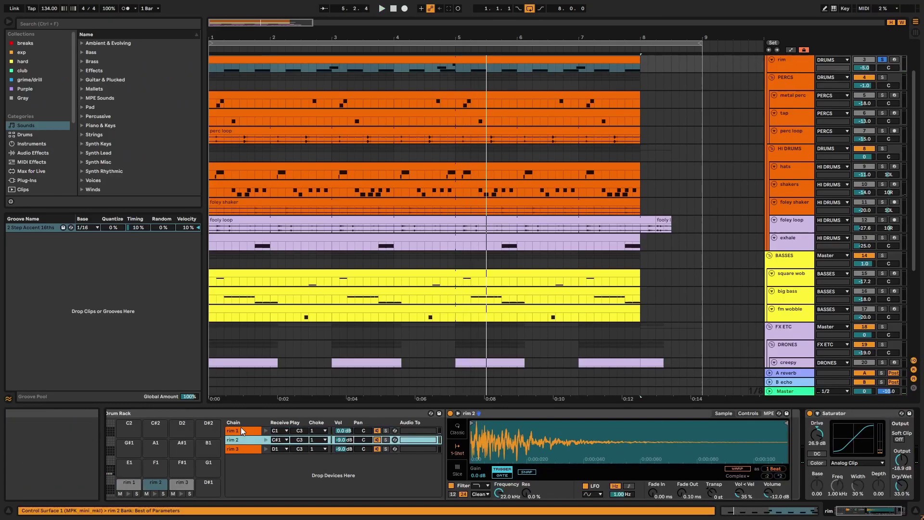
{"action": "left_click", "coordinate": [239, 412]}
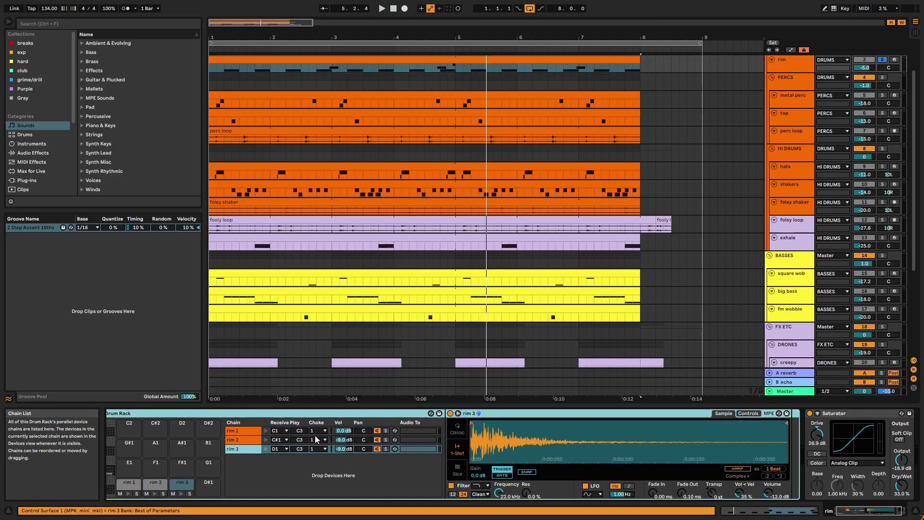
{"action": "left_click", "coordinate": [852, 413]}
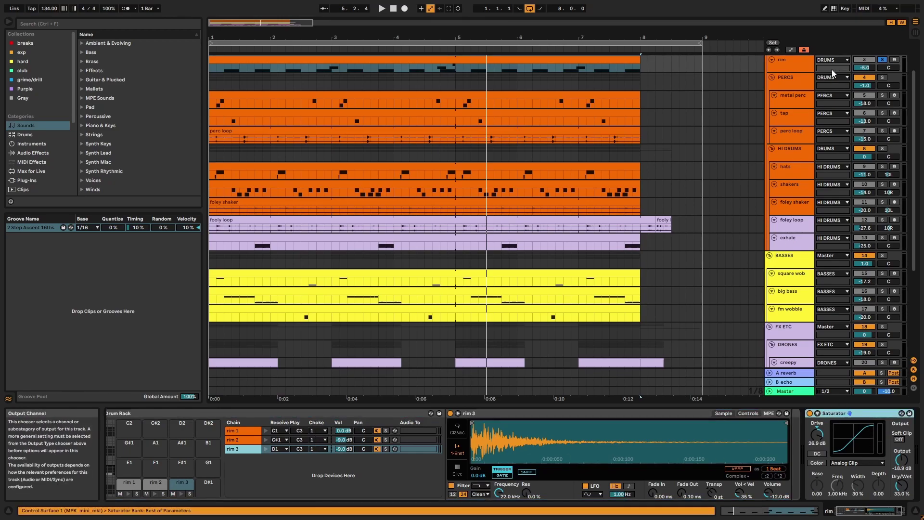
{"action": "key", "text": "space"}
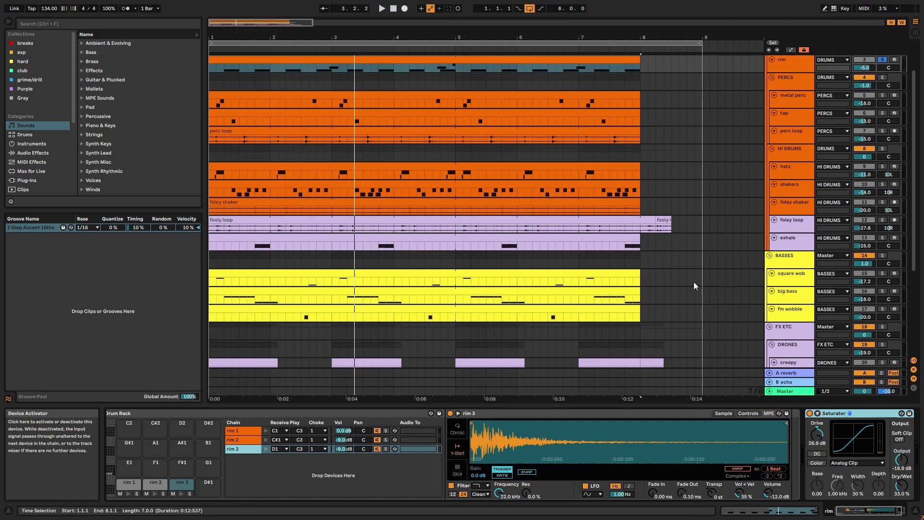
{"action": "scroll", "coordinate": [694, 282], "scroll_direction": "up", "scroll_amount": 3}
- Solo the PERCS group and play it from bar 1
{"action": "left_click", "coordinate": [823, 131]}
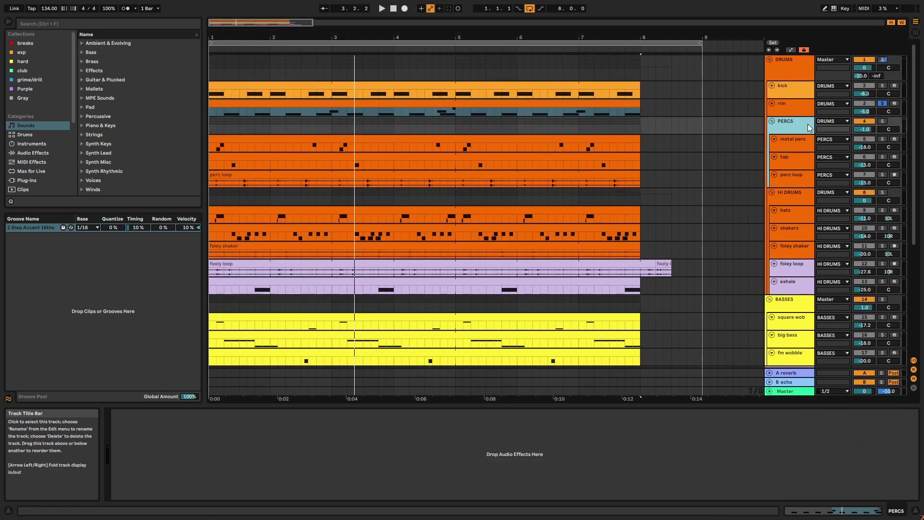
{"action": "left_click", "coordinate": [882, 121]}
{"action": "left_click", "coordinate": [585, 136]}
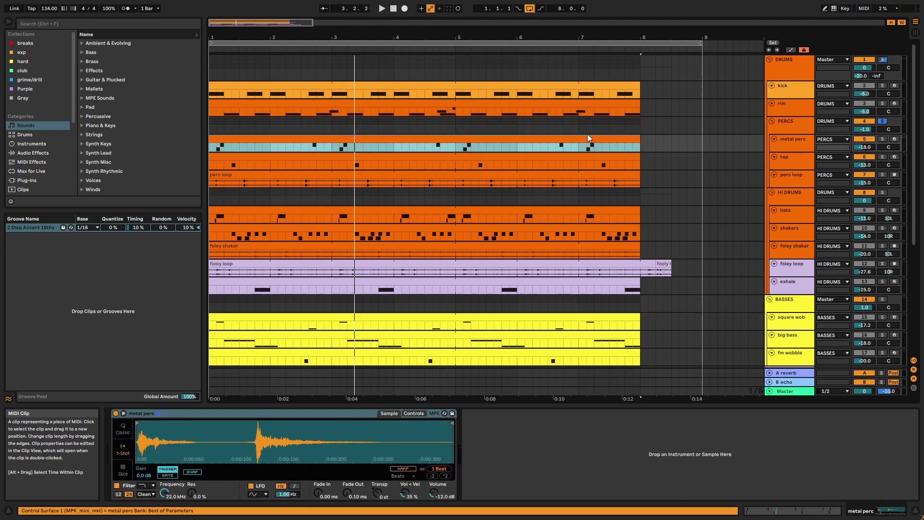
{"action": "key", "text": "space"}
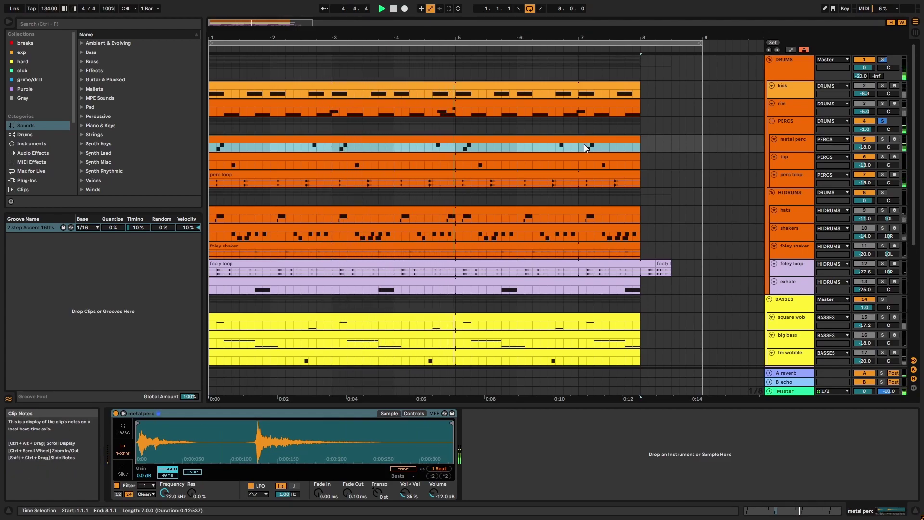
{"action": "key", "text": "space"}
- Solo metal perc and select its B2, then C3, notes at bar 3
{"action": "left_click", "coordinate": [882, 139]}
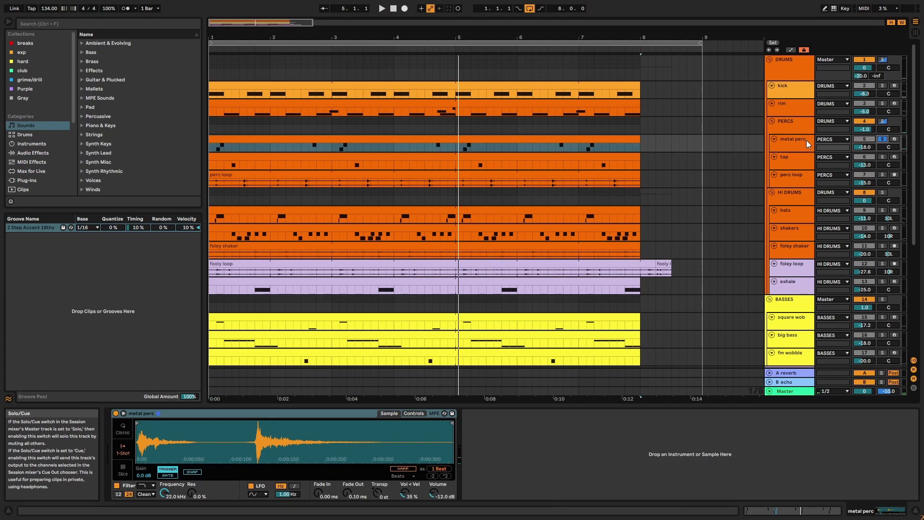
{"action": "double_click", "coordinate": [611, 146]}
{"action": "key", "text": "space"}
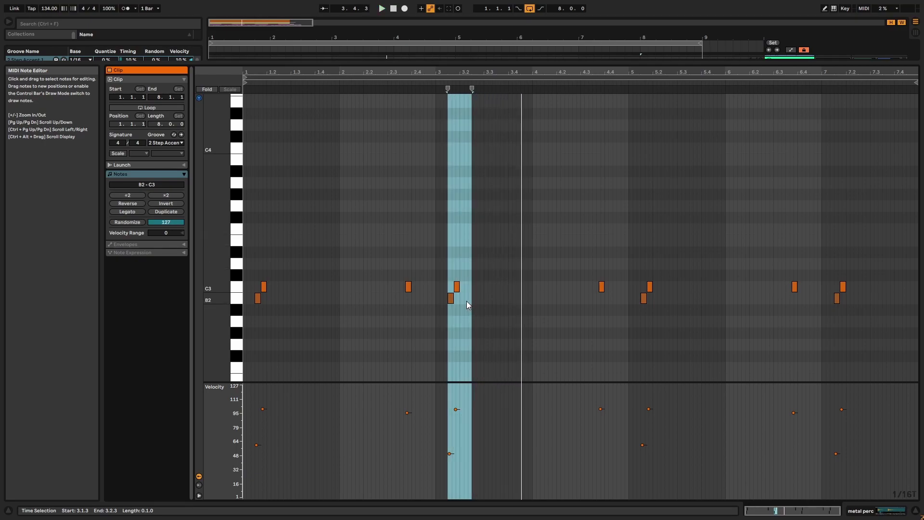
{"action": "left_click_drag", "start_coordinate": [467, 301], "coordinate": [431, 296]}
{"action": "left_click_drag", "start_coordinate": [496, 270], "coordinate": [456, 285]}
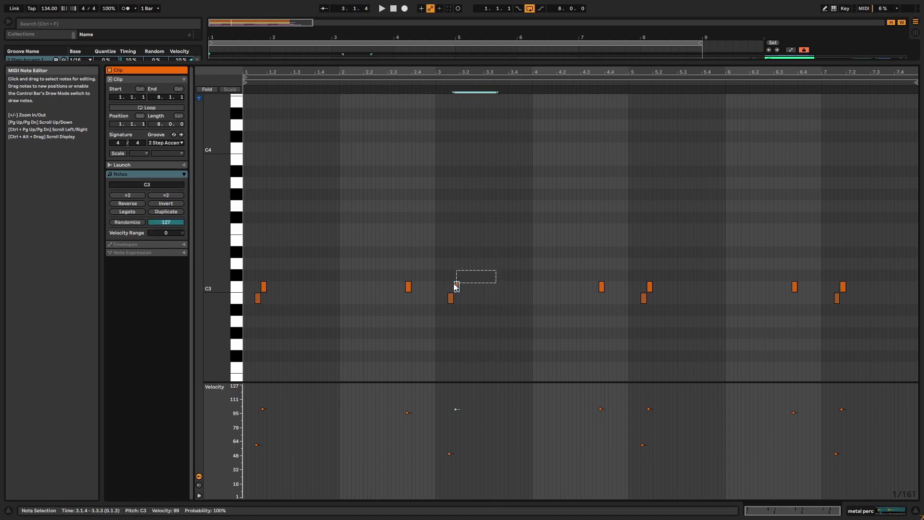
{"action": "key", "text": "alt+1"}
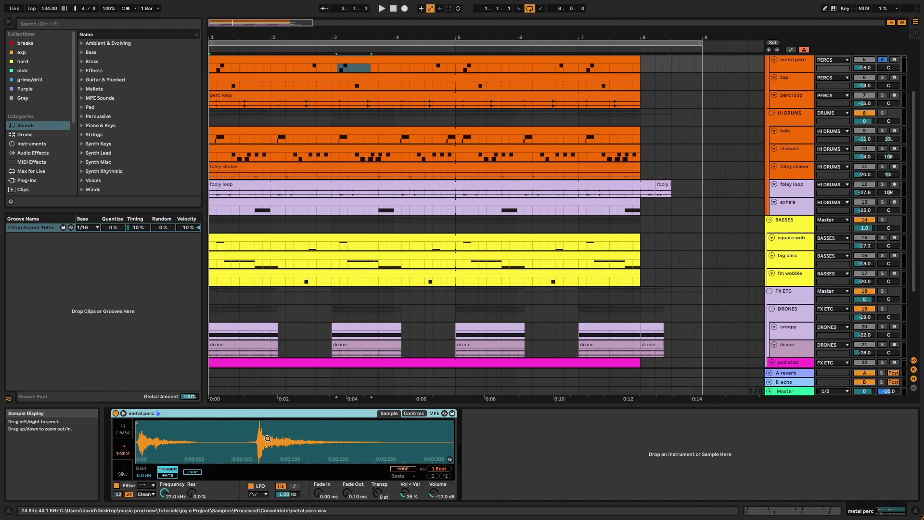
- Play the arrangement from a chosen start point with metal perc's solo toggled
{"action": "left_click", "coordinate": [309, 74]}
{"action": "key", "text": "space"}
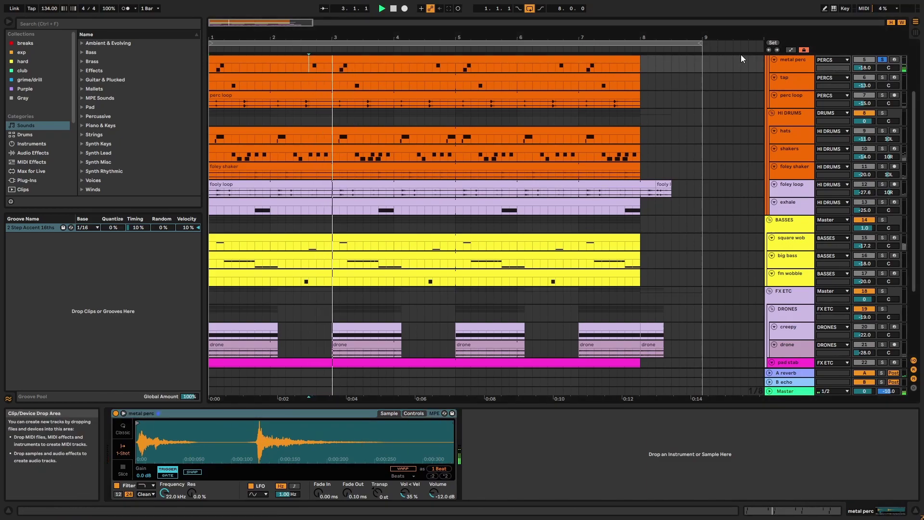
{"action": "left_click", "coordinate": [886, 60]}
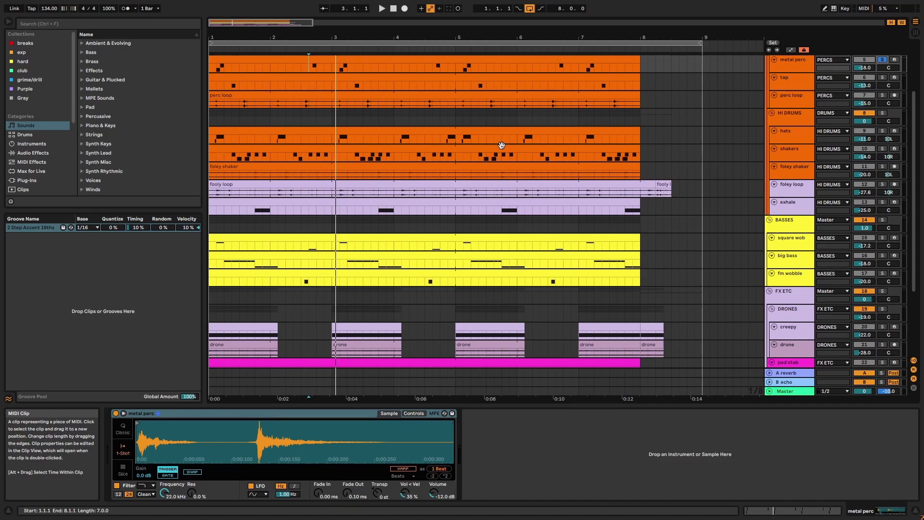
{"action": "scroll", "coordinate": [501, 145], "scroll_direction": "up", "scroll_amount": 3}
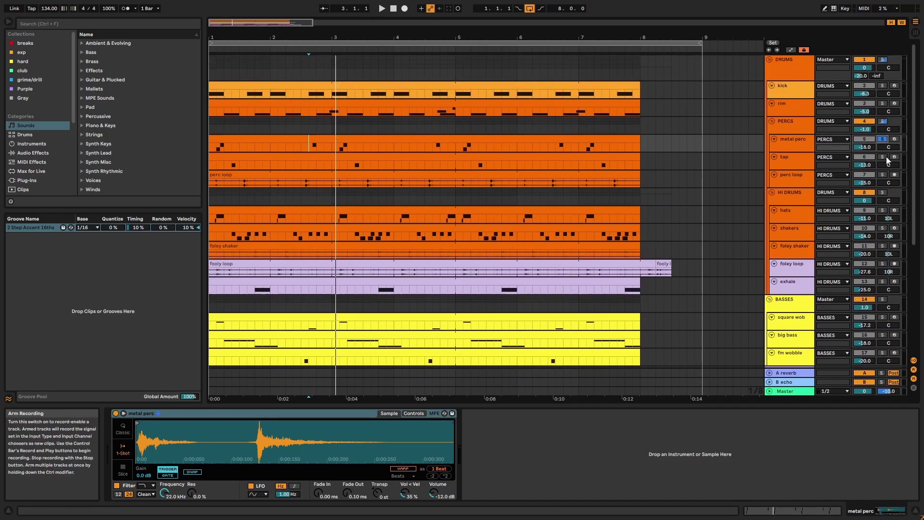
- Play the tap clip's notes from around bar 3.2, then unsolo the tap track
{"action": "double_click", "coordinate": [616, 157]}
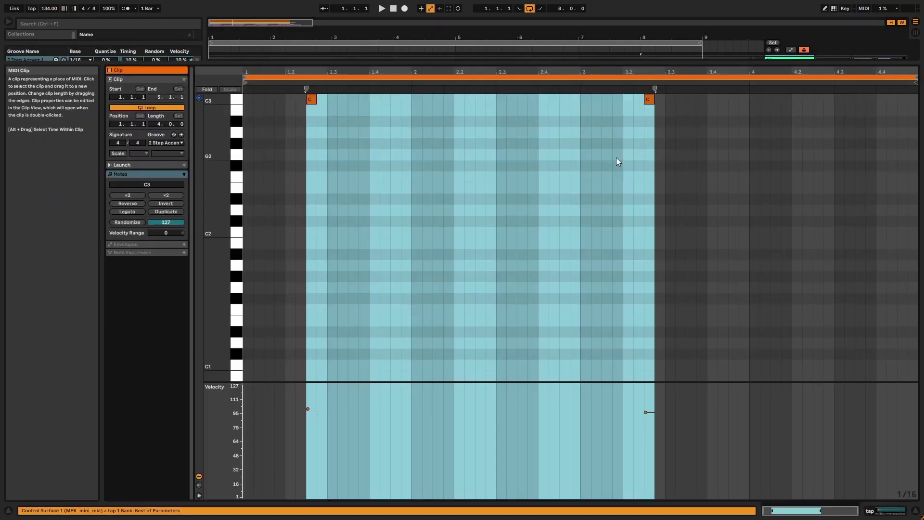
{"action": "key", "text": "space"}
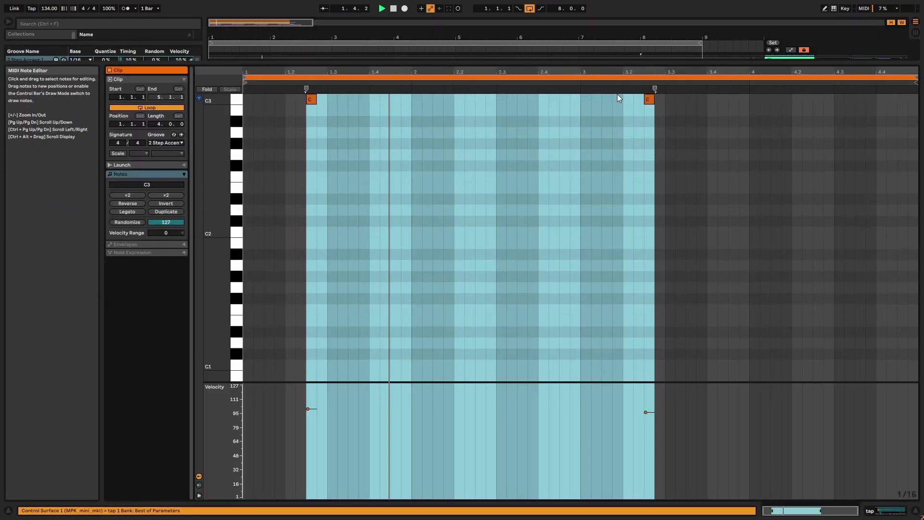
{"action": "left_click", "coordinate": [617, 80]}
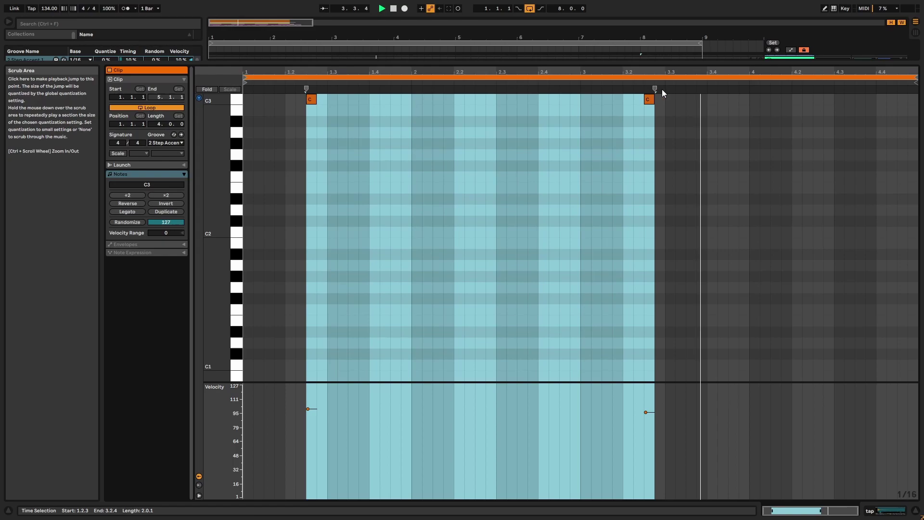
{"action": "key", "text": "shift+Tab"}
{"action": "left_click", "coordinate": [882, 60]}
{"action": "key", "text": "space"}
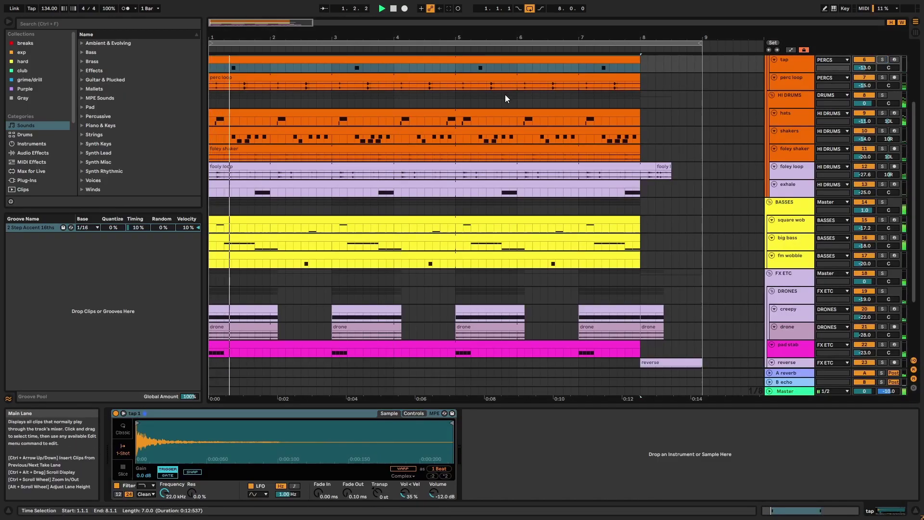
{"action": "scroll", "coordinate": [405, 134], "scroll_direction": "up", "scroll_amount": 1}
- Solo the perc loop track and play its sample in the full-size editor
{"action": "left_click", "coordinate": [345, 88]}
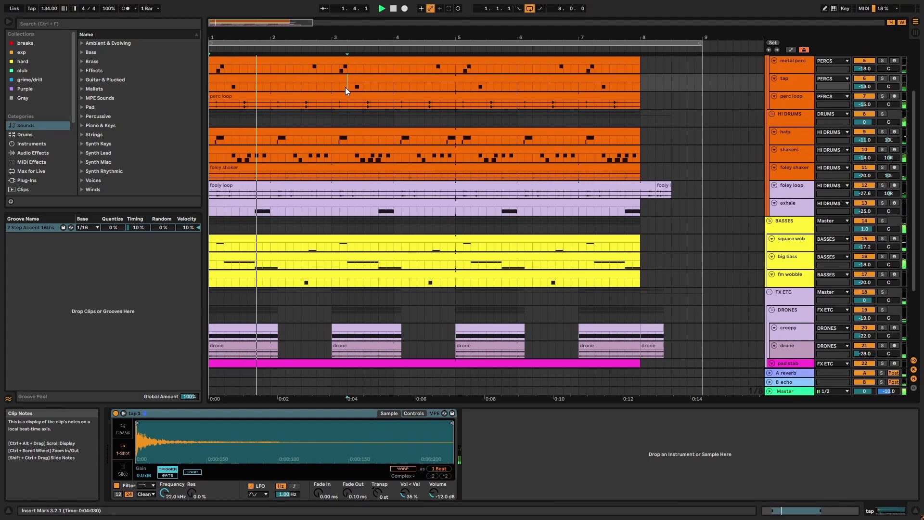
{"action": "key", "text": "space"}
{"action": "left_click", "coordinate": [730, 105]}
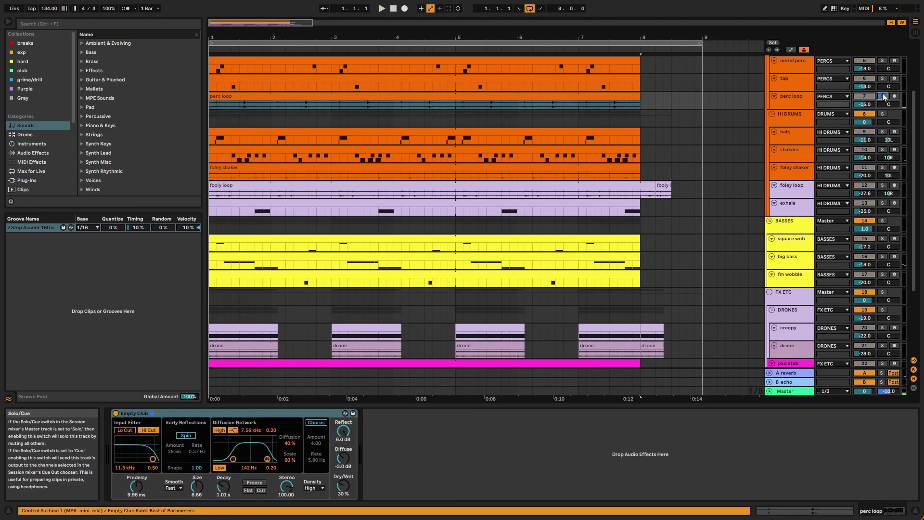
{"action": "key", "text": "s"}
{"action": "double_click", "coordinate": [559, 94]}
{"action": "key", "text": "space"}
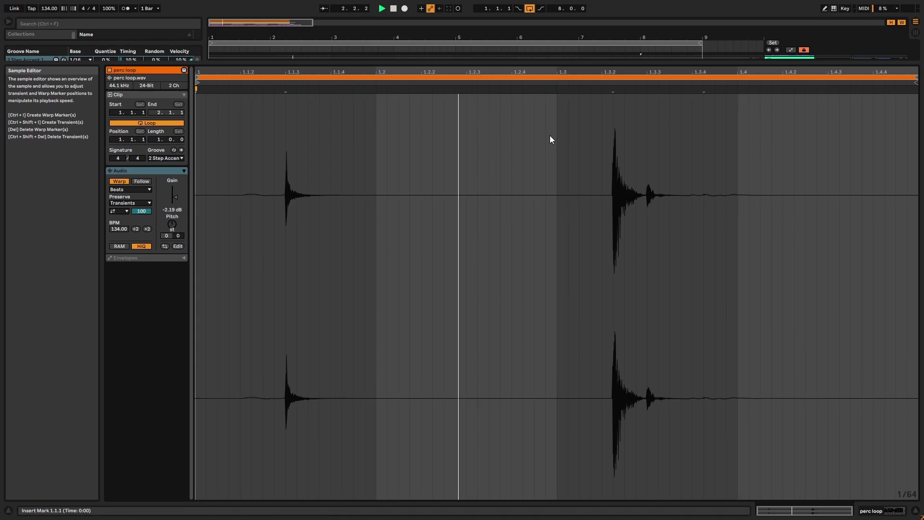
{"action": "key", "text": "ctrl+alt+e"}
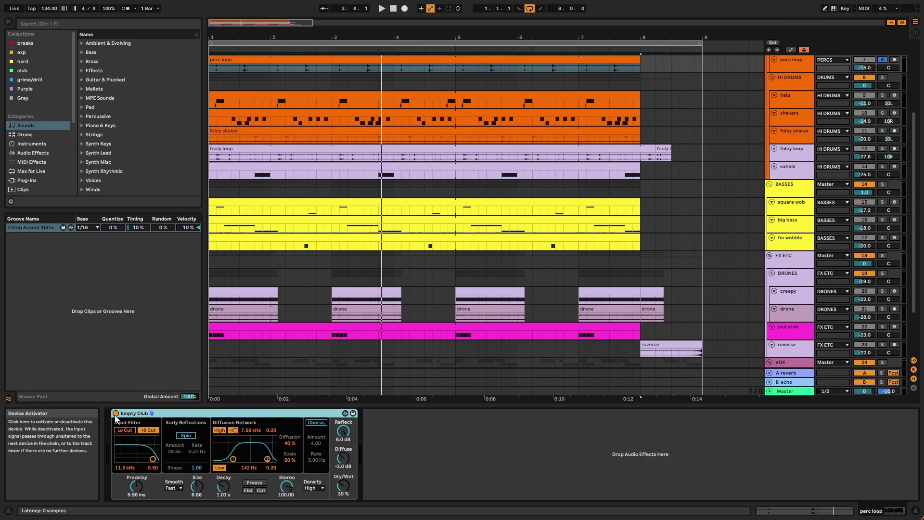
- Bypass the Empty Club reverb, play from bar 1, then re-enable it
{"action": "left_click", "coordinate": [116, 414]}
{"action": "key", "text": "space"}
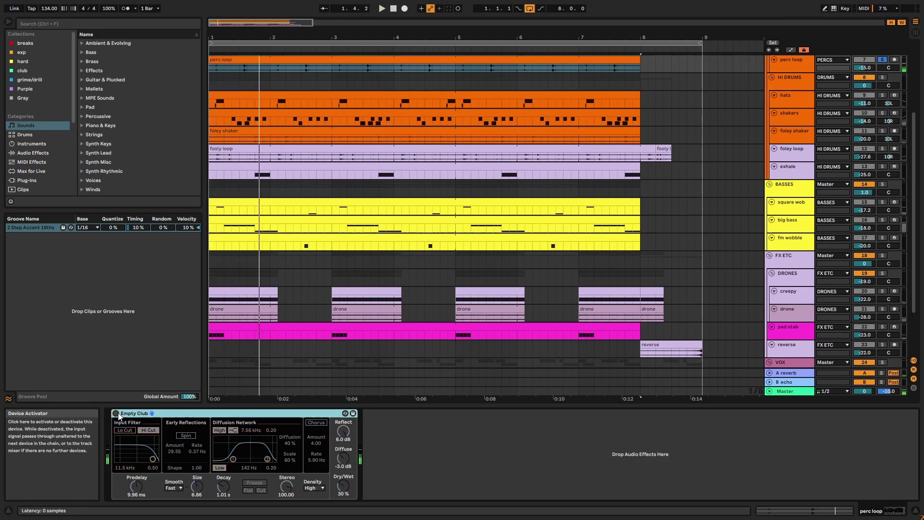
{"action": "left_click", "coordinate": [116, 413]}
{"action": "key", "text": "space"}
{"action": "key", "text": "space"}
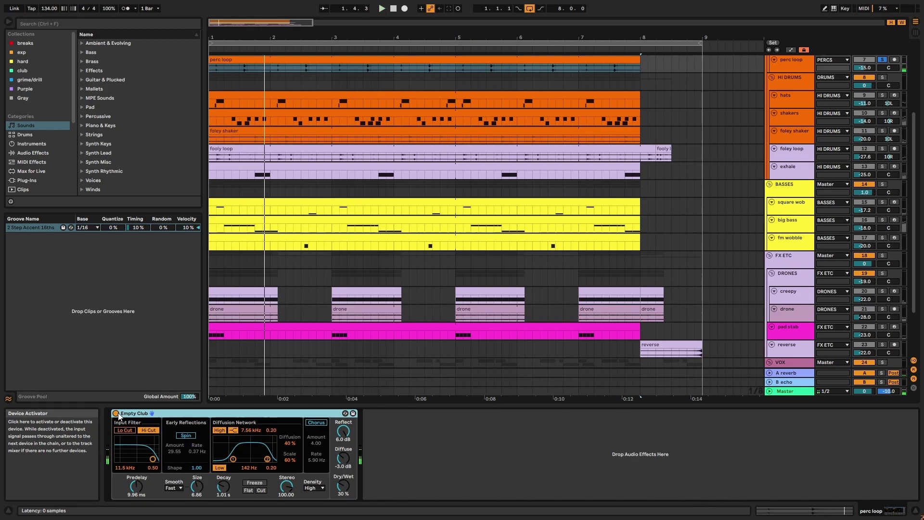
- Play the hats clip and zoom into bar 1 of its notes
{"action": "scroll", "coordinate": [706, 112], "scroll_direction": "up", "scroll_amount": 5}
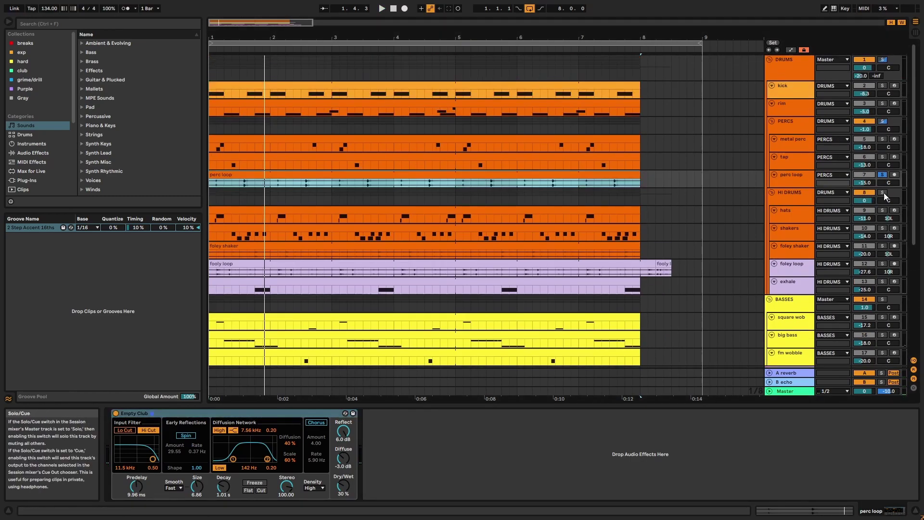
{"action": "left_click", "coordinate": [600, 206]}
{"action": "key", "text": "space"}
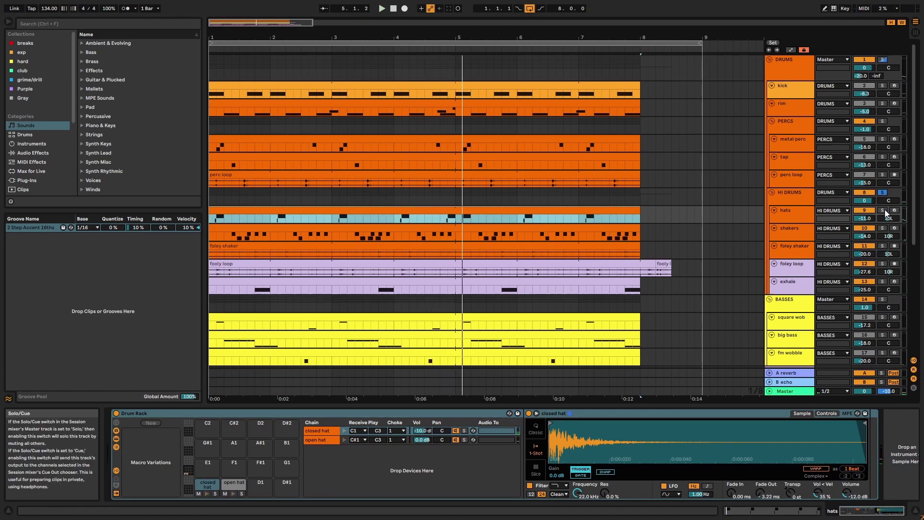
{"action": "double_click", "coordinate": [605, 209]}
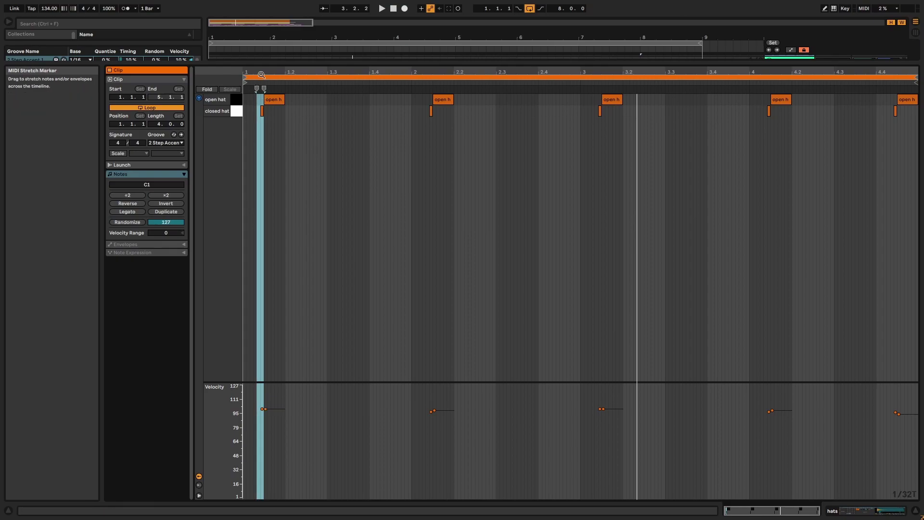
{"action": "left_click_drag", "start_coordinate": [252, 73], "coordinate": [252, 116]}
{"action": "left_click_drag", "start_coordinate": [312, 72], "coordinate": [312, 97]}
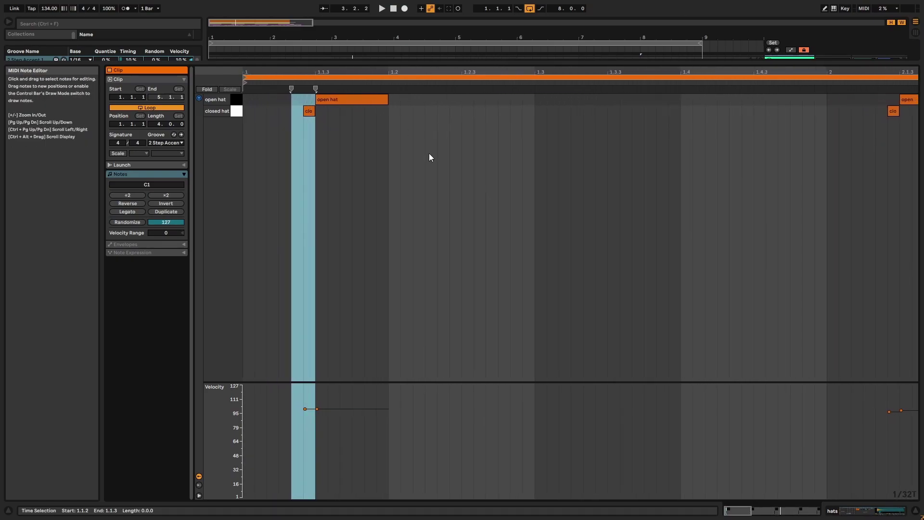
- Check the grid options and the closed hat note at 1.1.2, then return to the arrangement
{"action": "right_click", "coordinate": [357, 148]}
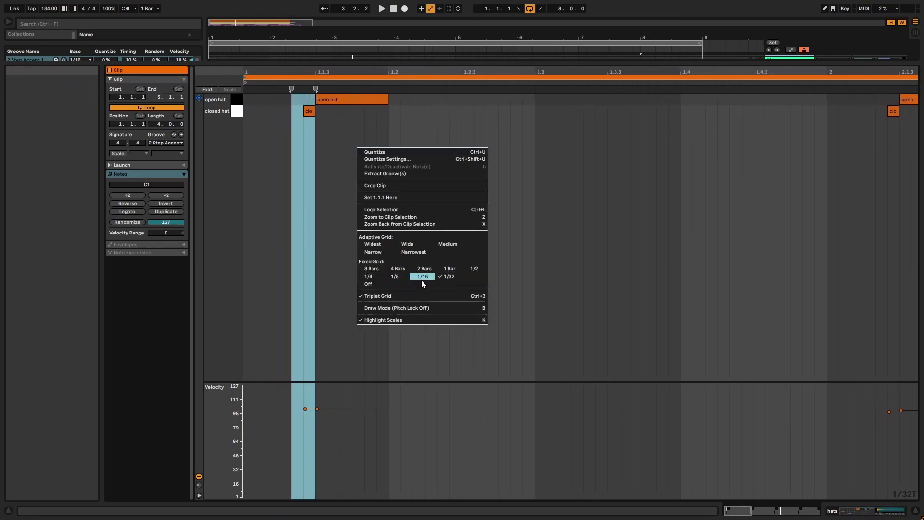
{"action": "left_click", "coordinate": [310, 165]}
{"action": "left_click", "coordinate": [332, 117]}
{"action": "left_click", "coordinate": [308, 111]}
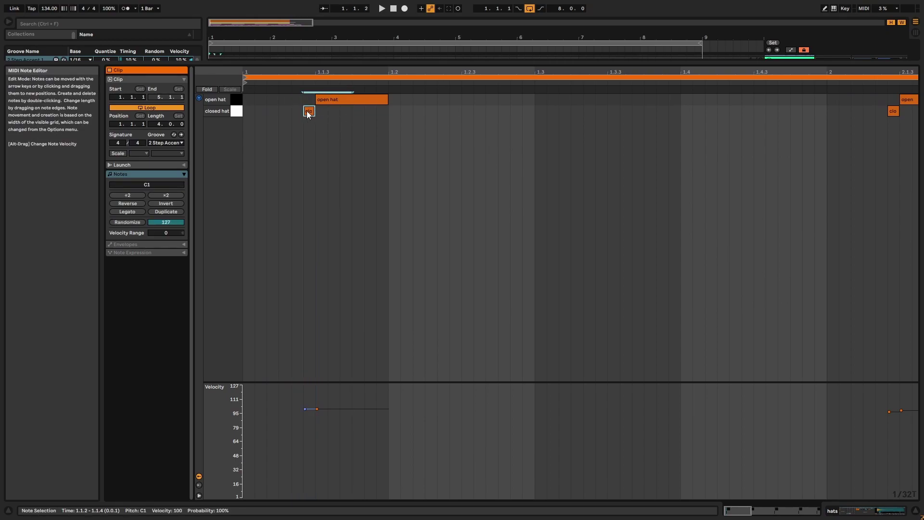
{"action": "left_click", "coordinate": [432, 202]}
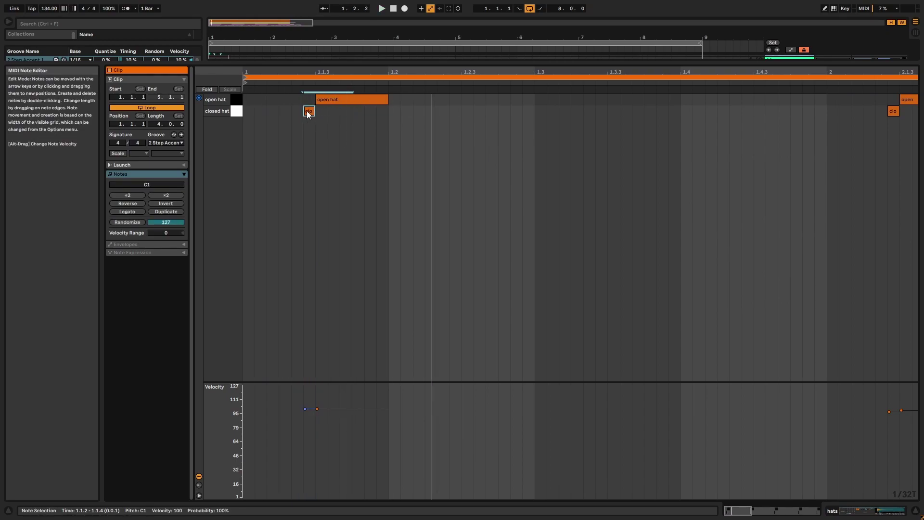
{"action": "right_click", "coordinate": [342, 200]}
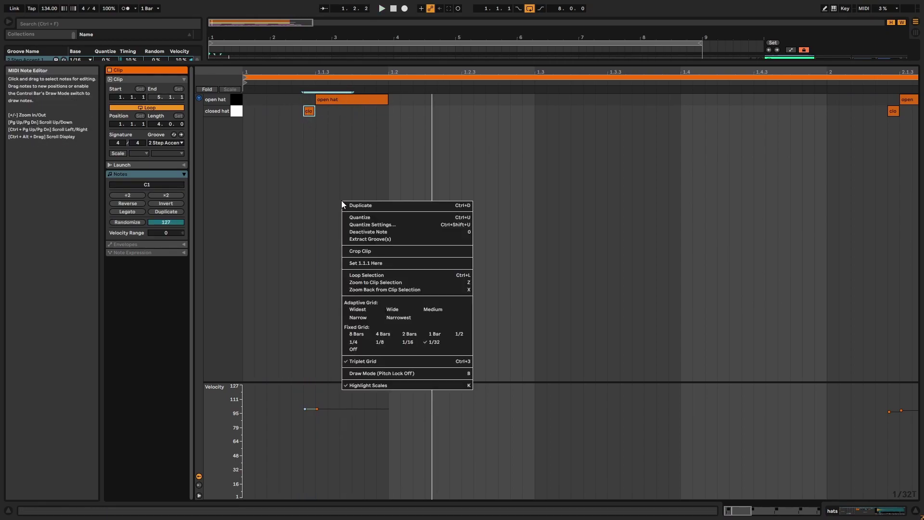
{"action": "left_click", "coordinate": [364, 360]}
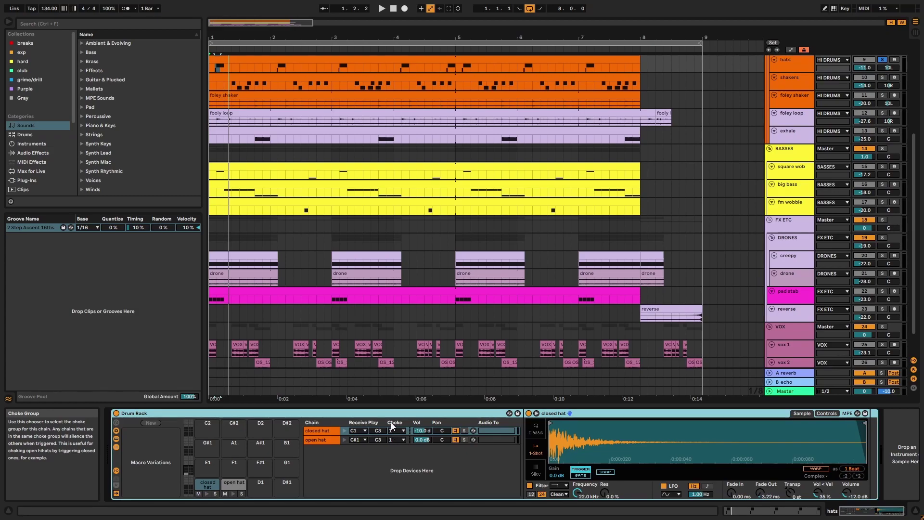
{"action": "scroll", "coordinate": [423, 377], "scroll_direction": "up", "scroll_amount": 3}
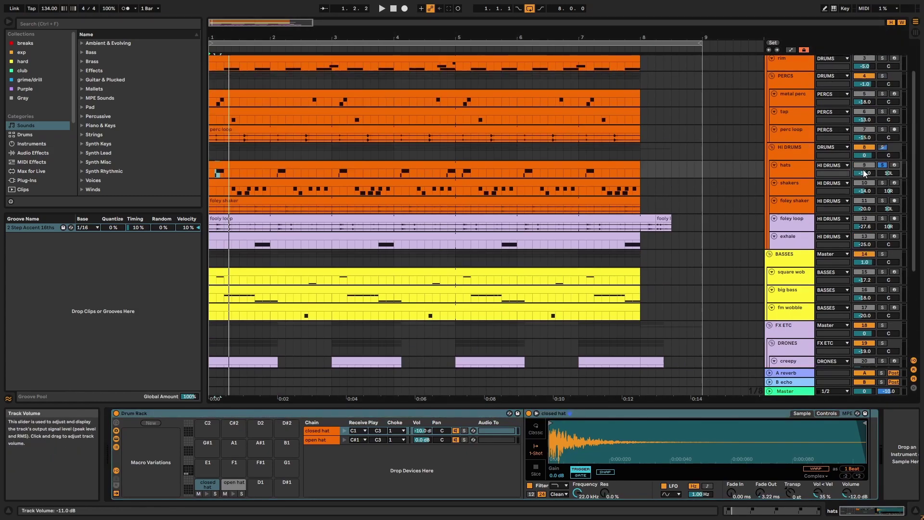
- Play the shakers clip's notes, then return to the Drum Rack's shaker 1 and shaker 2 chains
{"action": "double_click", "coordinate": [608, 187]}
{"action": "key", "text": "space"}
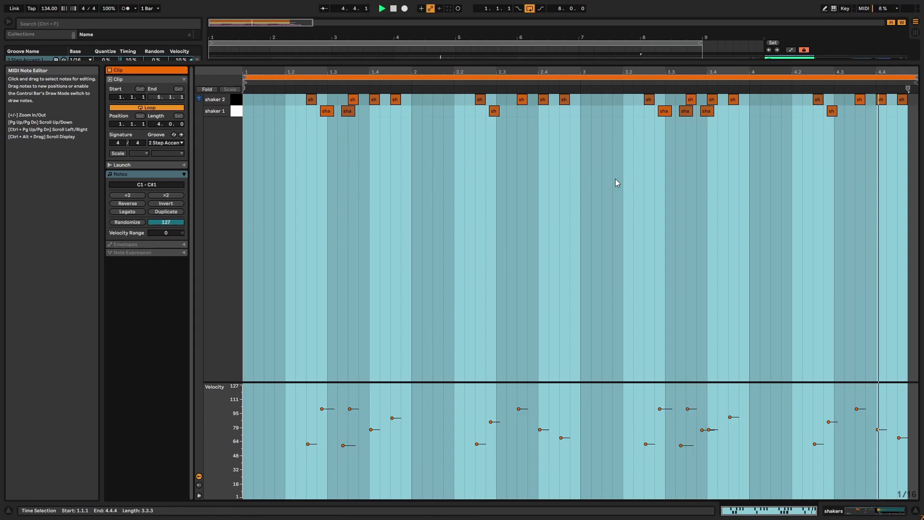
{"action": "key", "text": "ctrl+alt+e"}
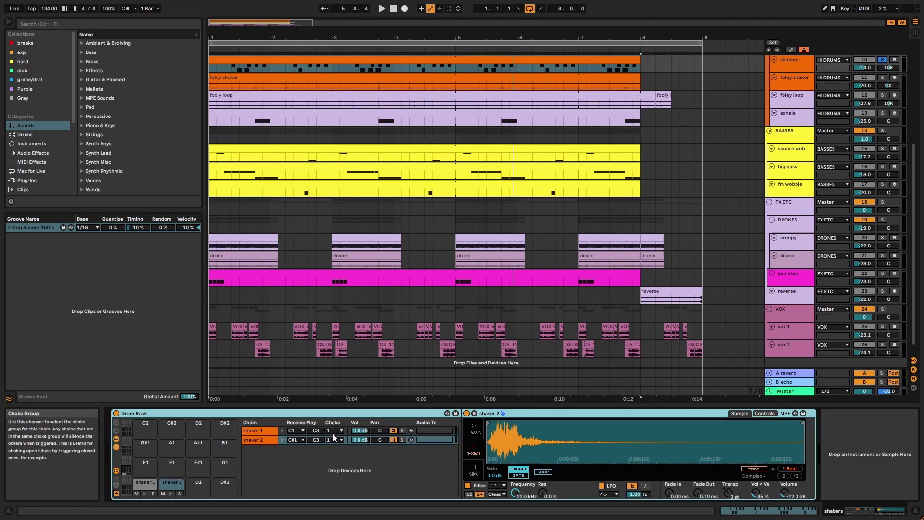
{"action": "scroll", "coordinate": [666, 212], "scroll_direction": "up", "scroll_amount": 3}
{"action": "scroll", "coordinate": [665, 212], "scroll_direction": "up", "scroll_amount": 2}
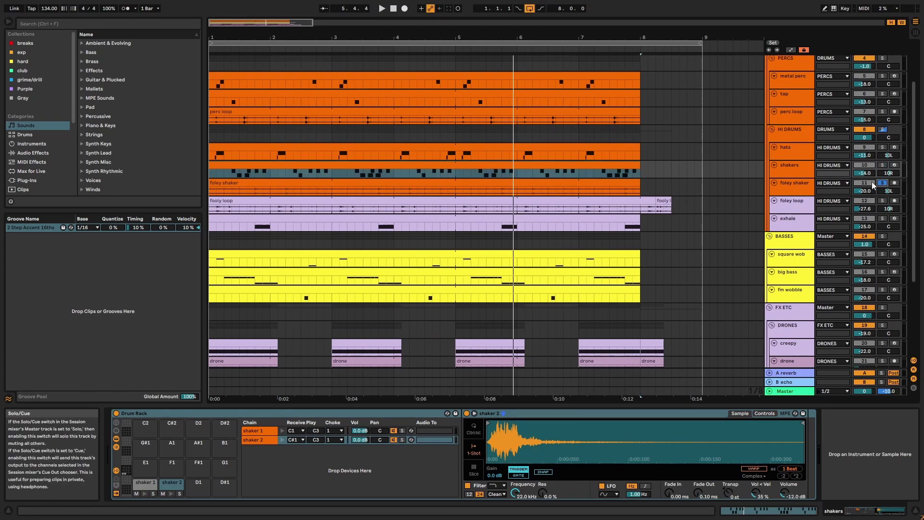
- Play the foley shaker sample in the full-size editor
{"action": "left_click", "coordinate": [621, 188]}
{"action": "double_click", "coordinate": [621, 188]}
{"action": "key", "text": "space"}
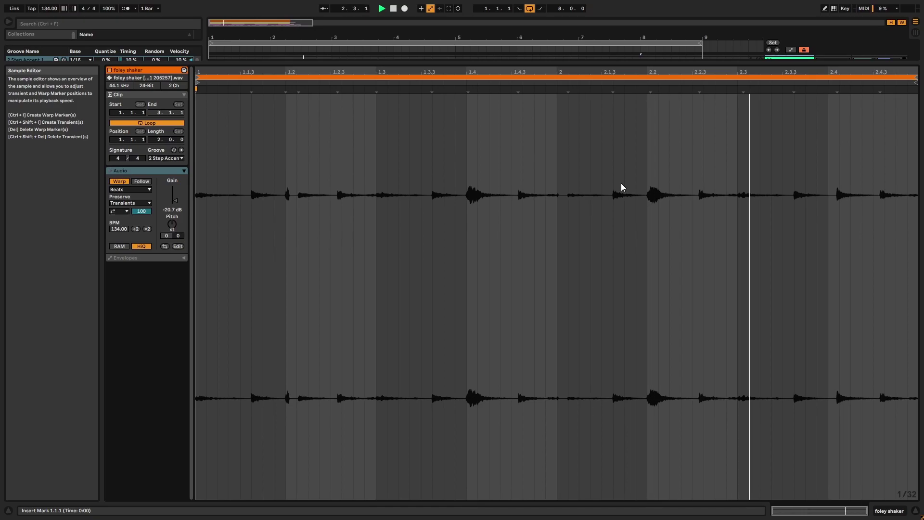
{"action": "key", "text": "ctrl+alt+e"}
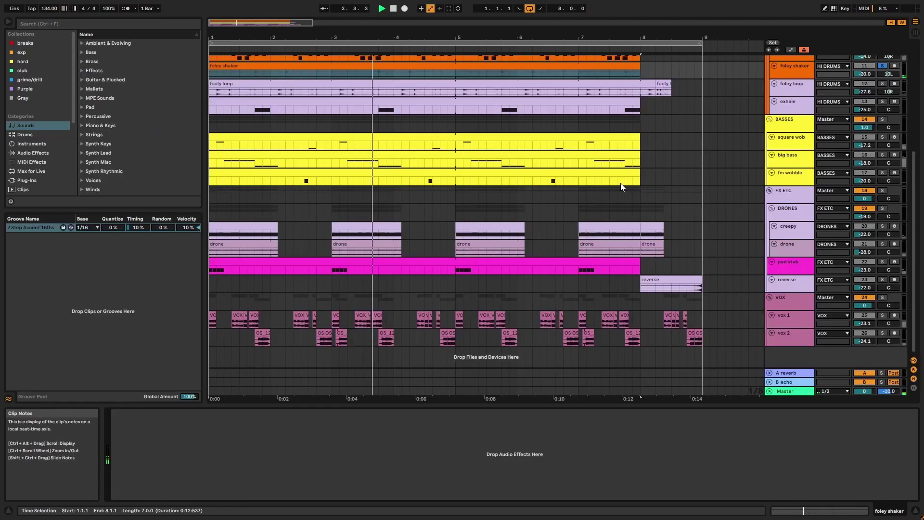
{"action": "scroll", "coordinate": [620, 173], "scroll_direction": "up", "scroll_amount": 2}
- Solo the foley loop track and play it with its Empty Club reverb, then unsolo it
{"action": "left_click", "coordinate": [885, 140]}
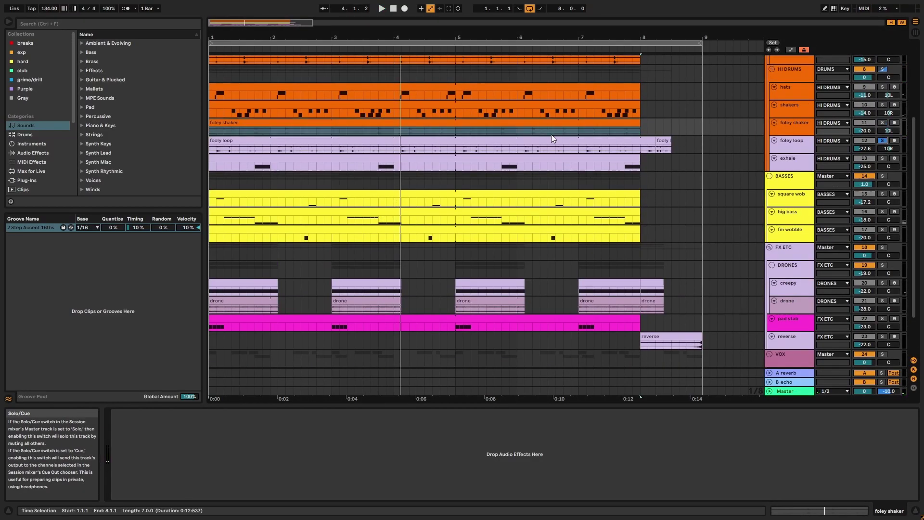
{"action": "left_click", "coordinate": [550, 140]}
{"action": "key", "text": "space"}
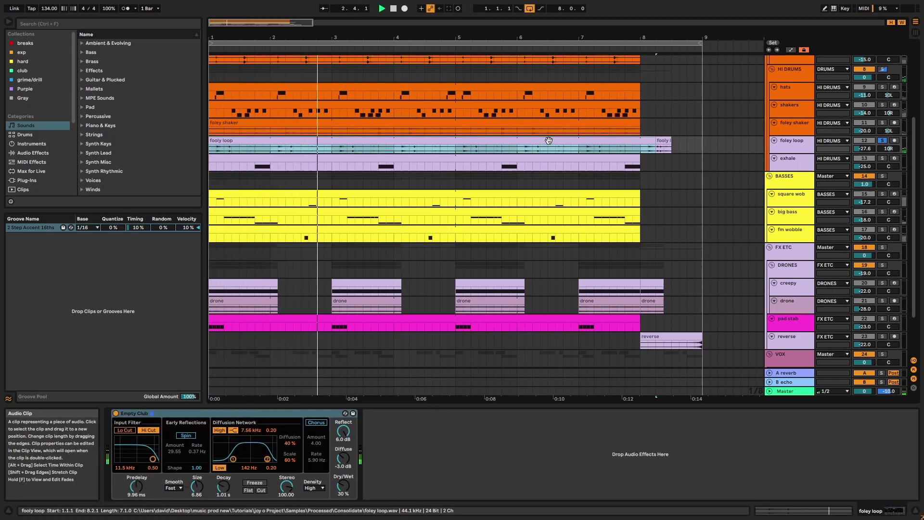
{"action": "left_click", "coordinate": [261, 415]}
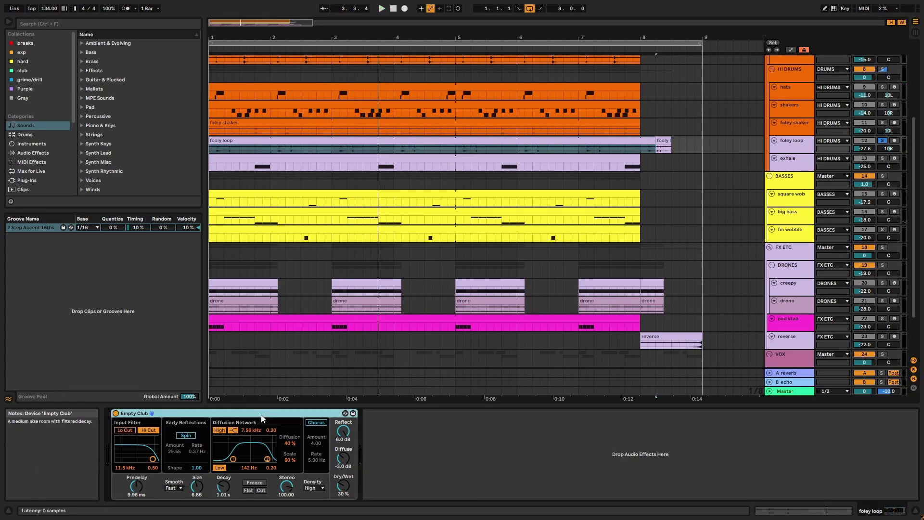
{"action": "left_click", "coordinate": [807, 123]}
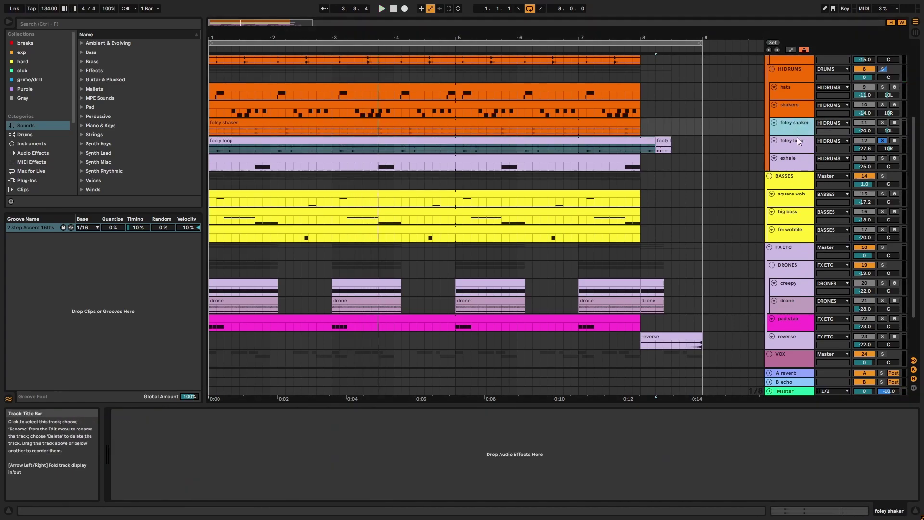
{"action": "left_click", "coordinate": [796, 144], "text": "shift"}
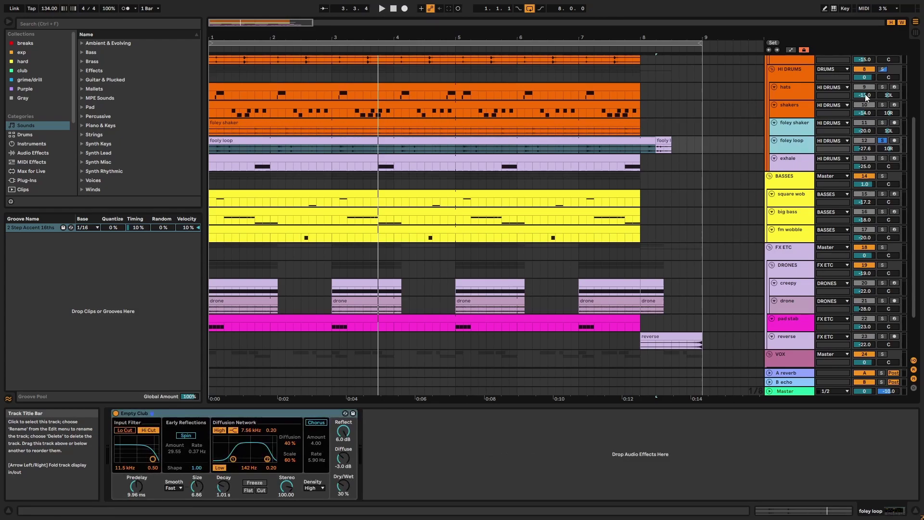
{"action": "left_click", "coordinate": [885, 141]}
{"action": "key", "text": "space"}
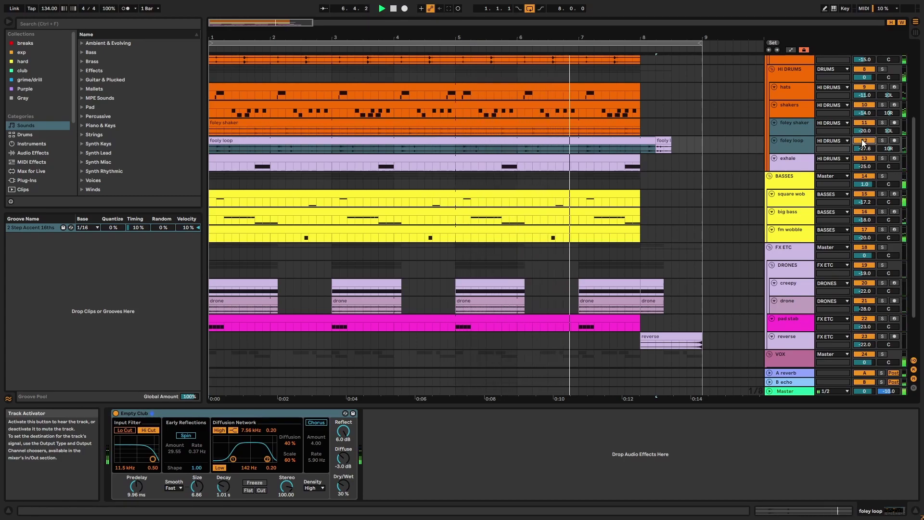
- Solo and play the exhale track to show its Simpler sample, then unsolo it
{"action": "left_click", "coordinate": [882, 158]}
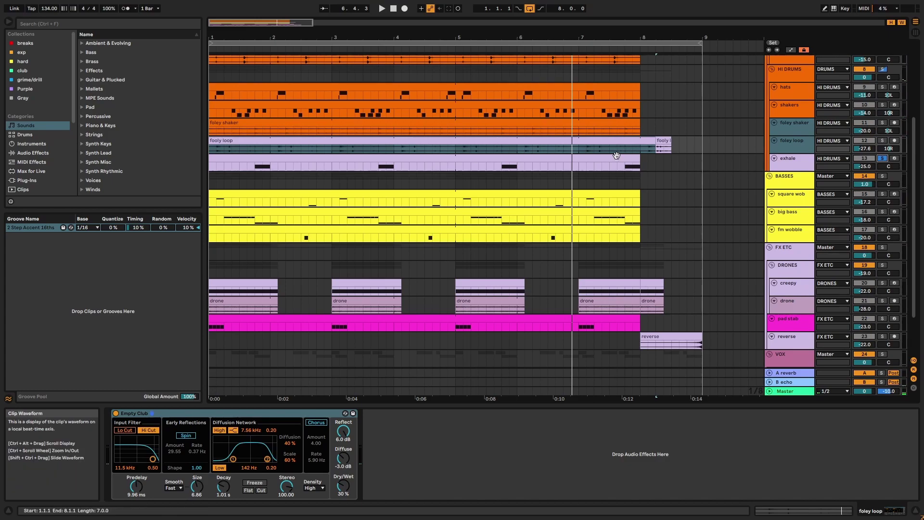
{"action": "left_click", "coordinate": [254, 167]}
{"action": "key", "text": "space"}
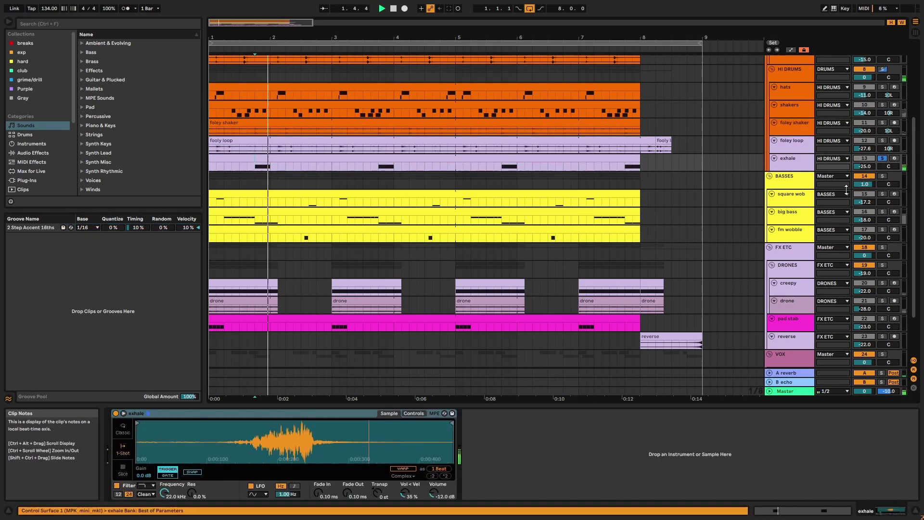
{"action": "left_click", "coordinate": [883, 158]}
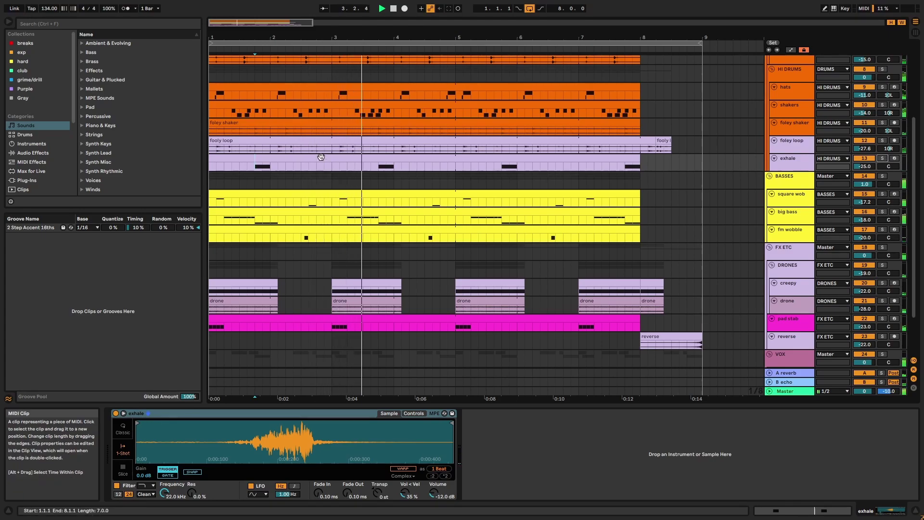
{"action": "left_click", "coordinate": [40, 227]}
- Show the DRUMS group's Saturator, Vinyl Distortion and Glue Compressor devices
{"action": "scroll", "coordinate": [337, 232], "scroll_direction": "up", "scroll_amount": 5}
{"action": "scroll", "coordinate": [418, 234], "scroll_direction": "up", "scroll_amount": 1}
{"action": "key", "text": "space"}
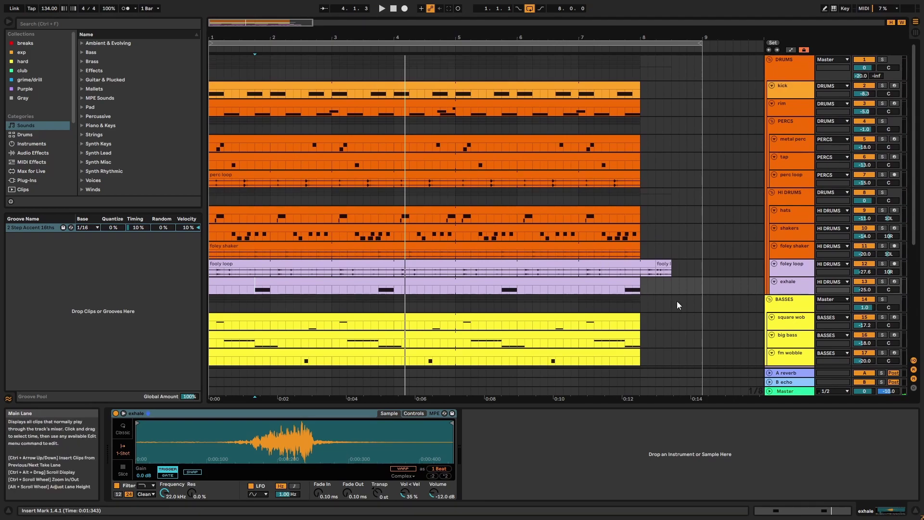
{"action": "left_click_drag", "start_coordinate": [687, 289], "coordinate": [208, 96]}
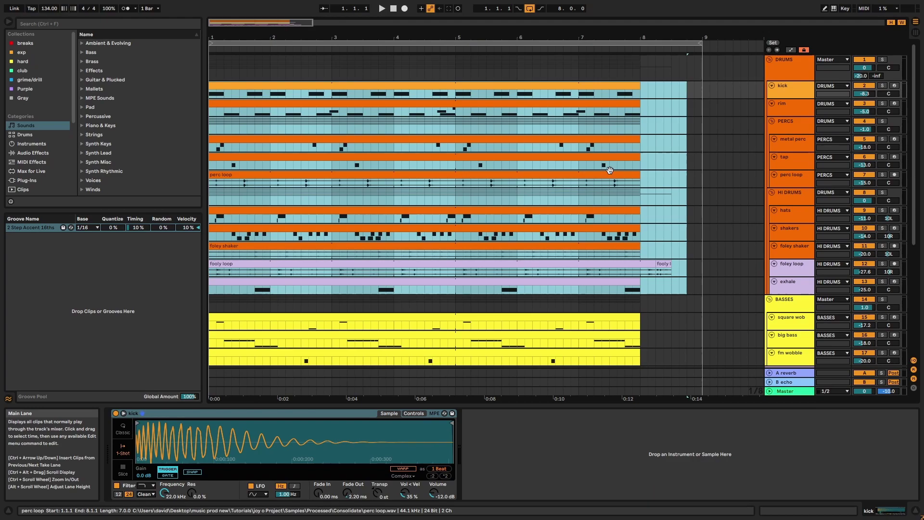
{"action": "left_click", "coordinate": [789, 72]}
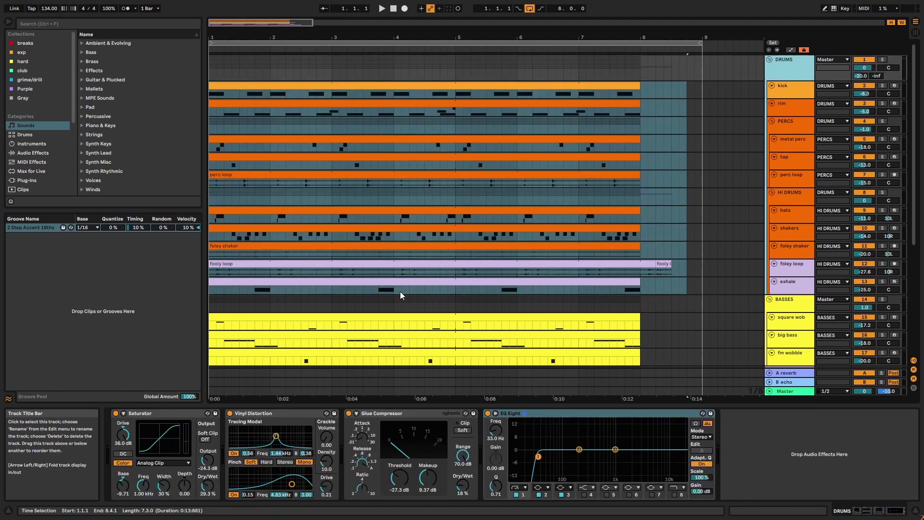
{"action": "left_click", "coordinate": [175, 415]}
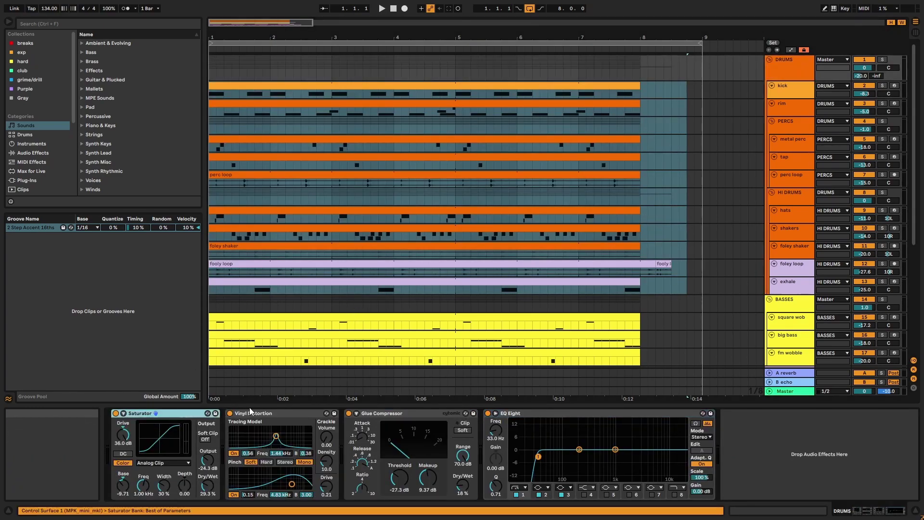
{"action": "left_click", "coordinate": [270, 413]}
{"action": "left_click", "coordinate": [414, 414]}
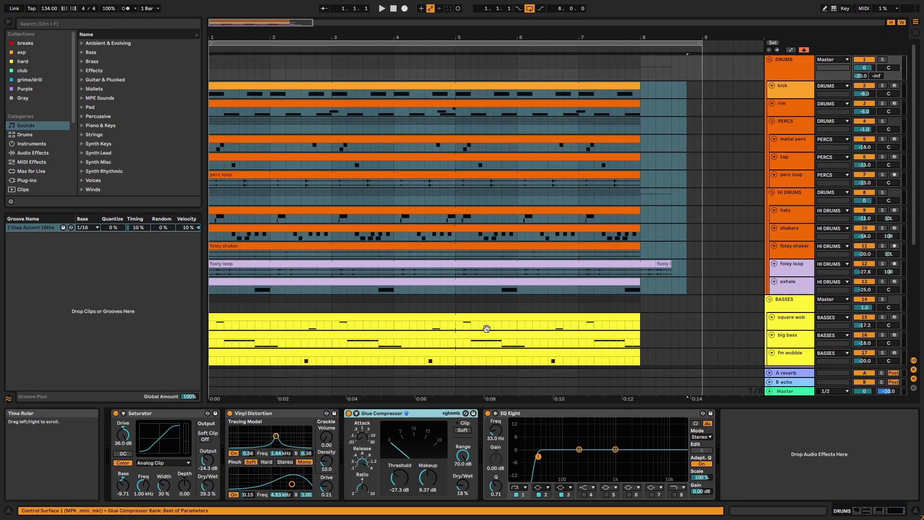
- Solo DRUMS and compare all four devices bypassed and on, then show the A reverb return
{"action": "left_click", "coordinate": [883, 60]}
{"action": "key", "text": "space"}
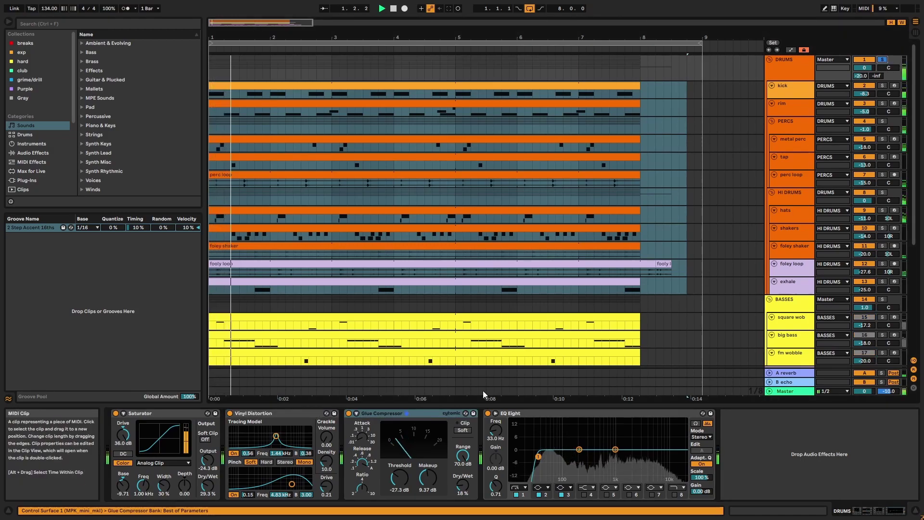
{"action": "left_click", "coordinate": [450, 413]}
{"action": "key", "text": "ctrl+a"}
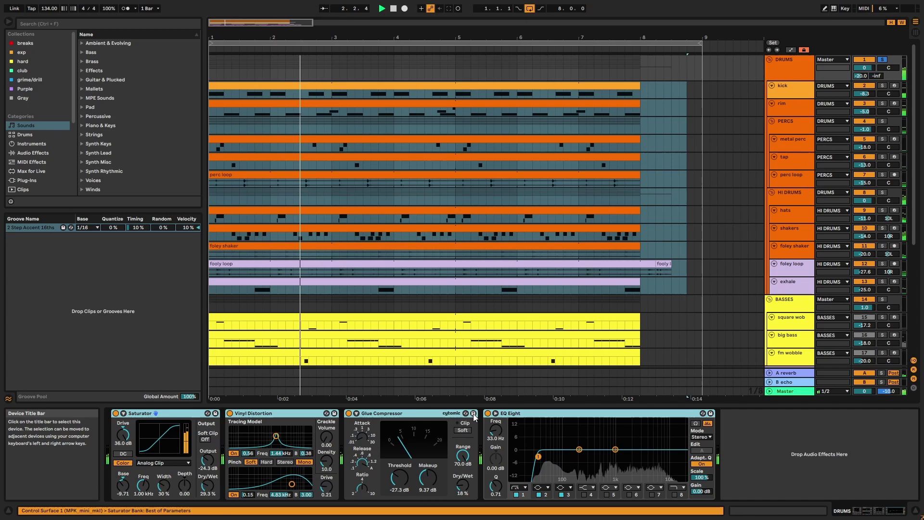
{"action": "left_click", "coordinate": [489, 414]}
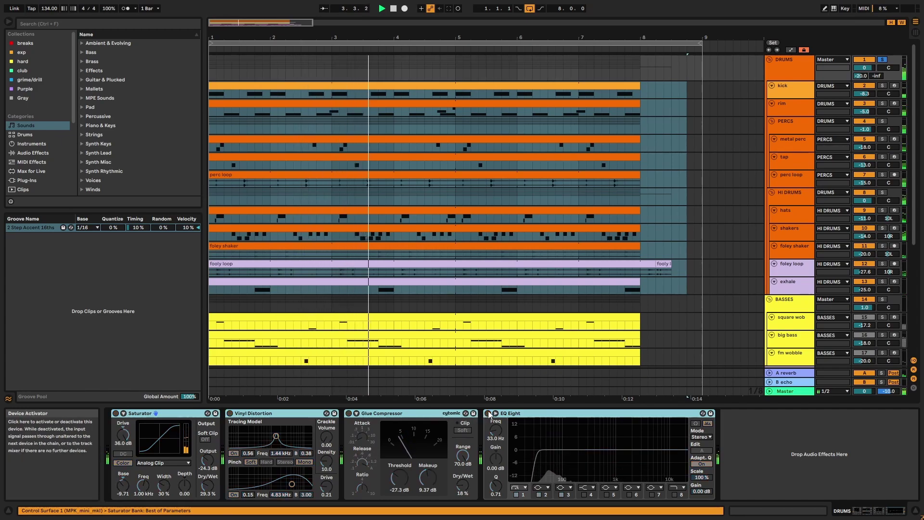
{"action": "left_click", "coordinate": [490, 414]}
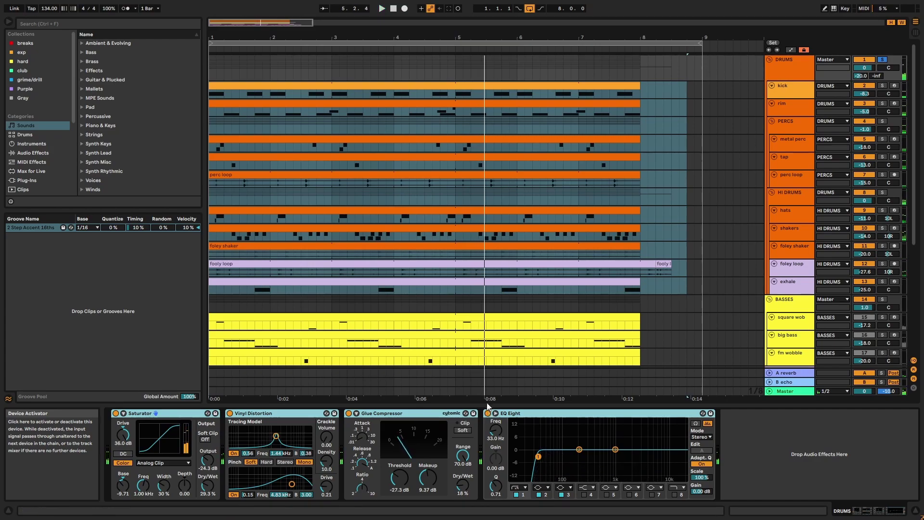
{"action": "left_click", "coordinate": [564, 417]}
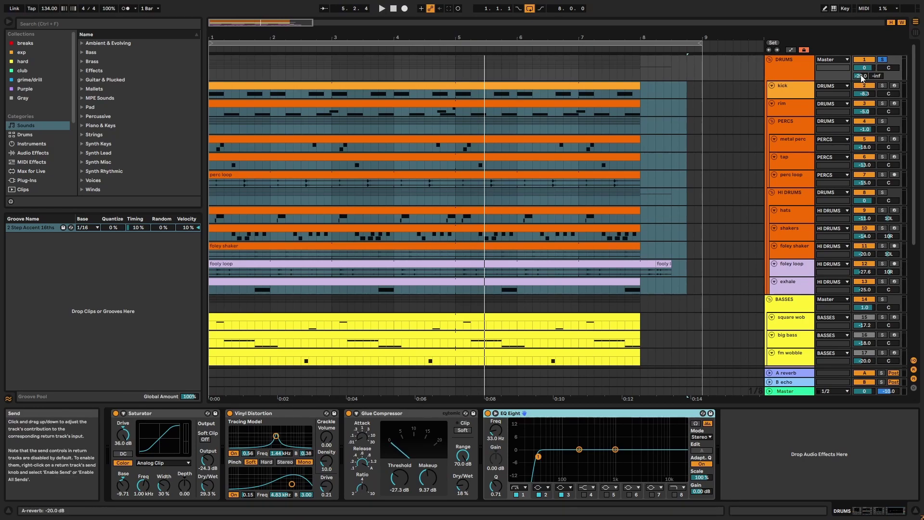
{"action": "left_click", "coordinate": [790, 373]}
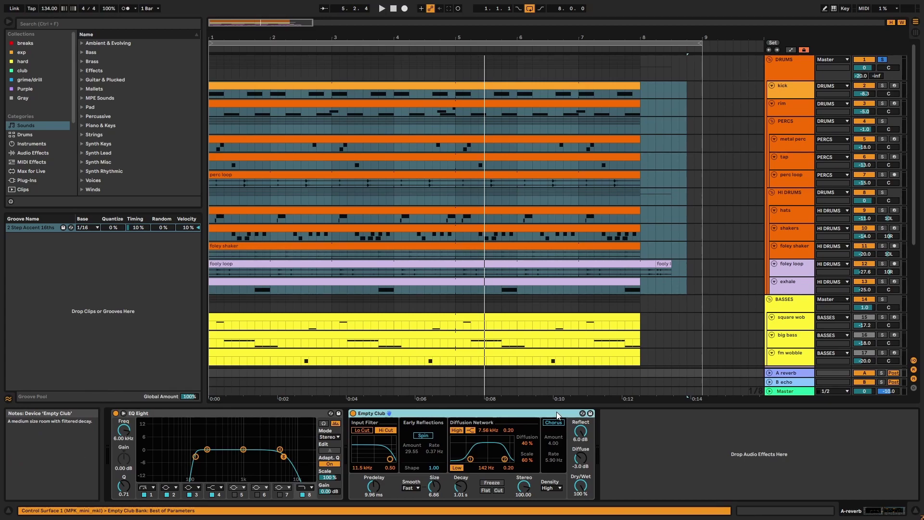
- Play the bass section and view the fm wobble and square wob notes full size
{"action": "scroll", "coordinate": [587, 253], "scroll_direction": "down", "scroll_amount": 3}
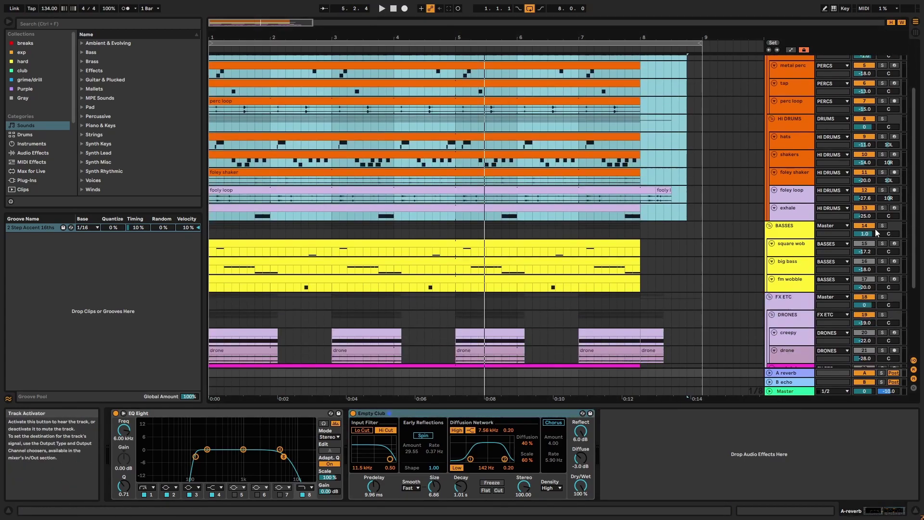
{"action": "left_click", "coordinate": [586, 252]}
{"action": "key", "text": "space"}
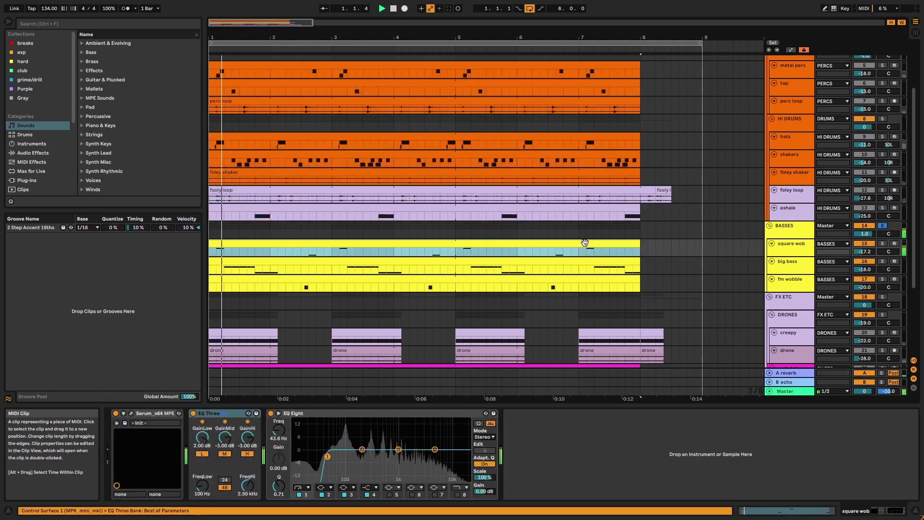
{"action": "left_click", "coordinate": [612, 278], "text": "shift"}
{"action": "double_click", "coordinate": [612, 277]}
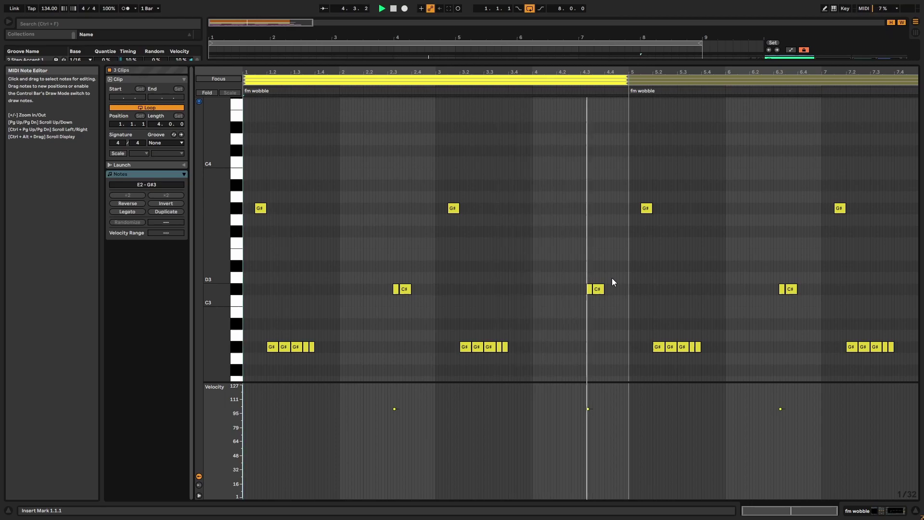
{"action": "key", "text": "shift+Tab"}
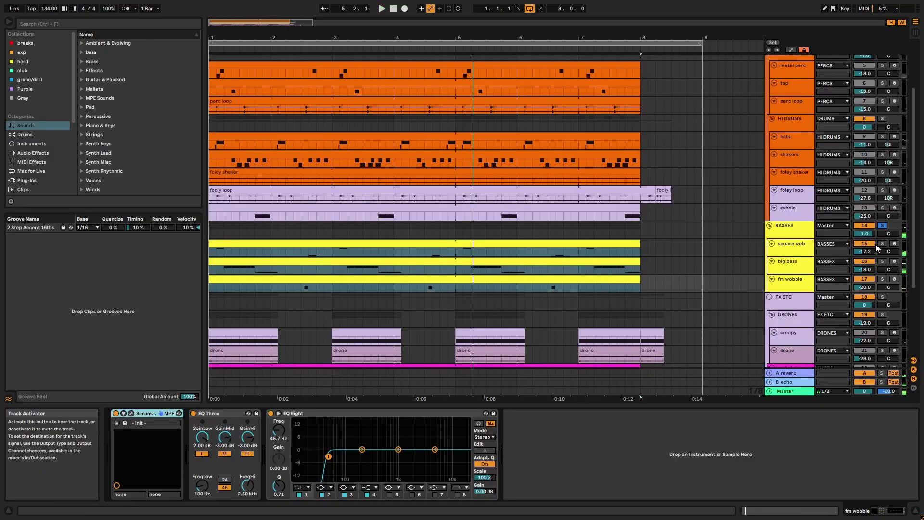
{"action": "key", "text": "shift+Tab"}
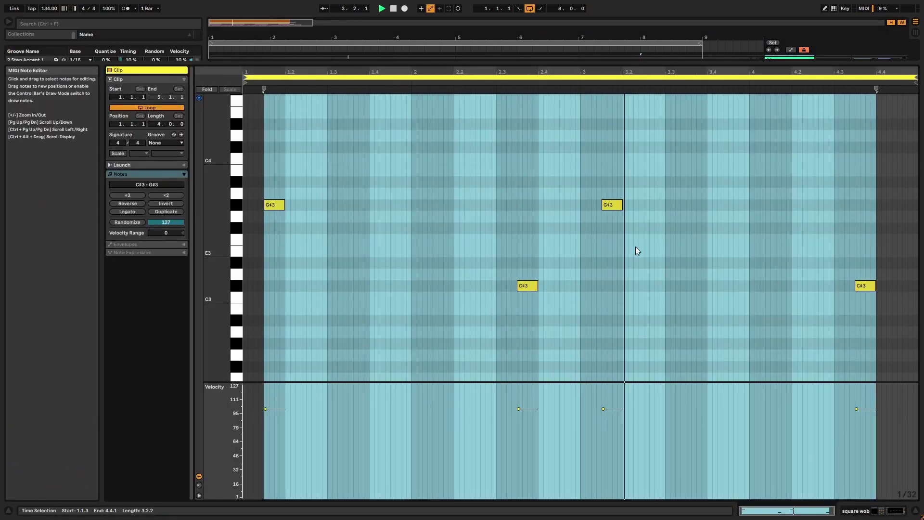
{"action": "key", "text": "shift+Tab"}
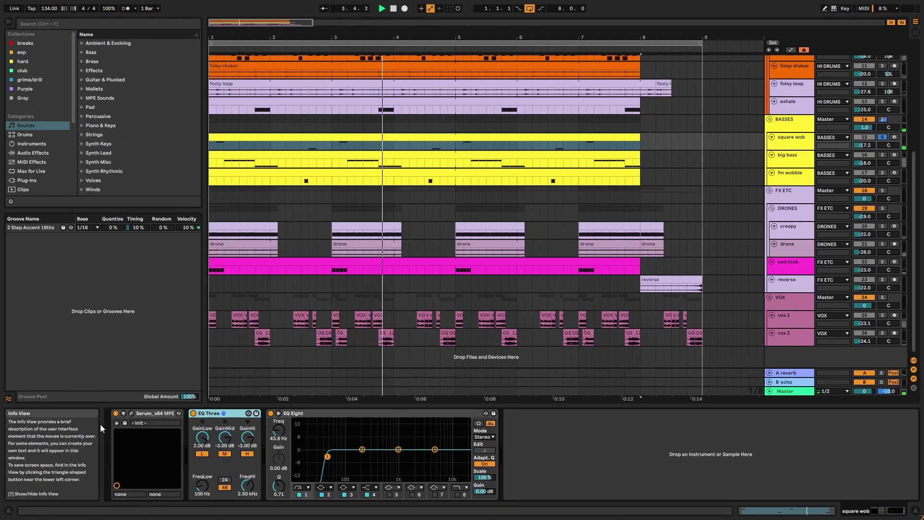
{"action": "left_click", "coordinate": [132, 413]}
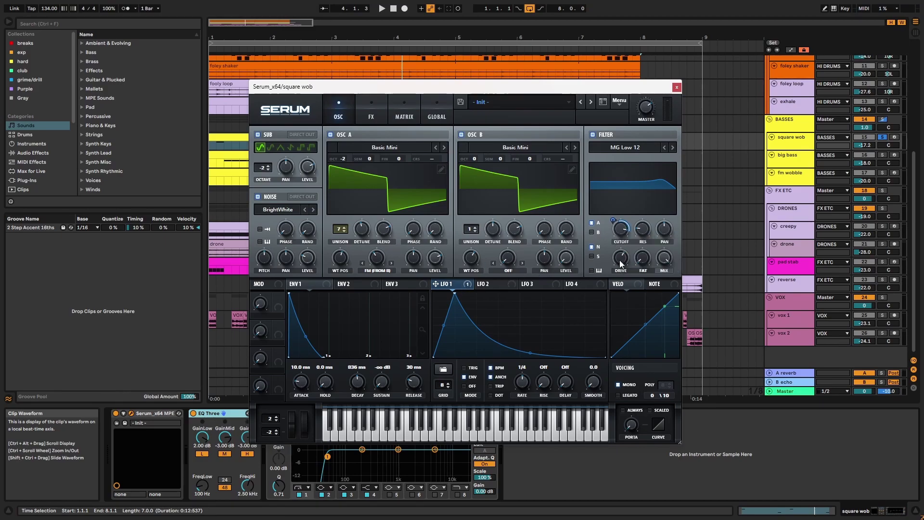
{"action": "left_click", "coordinate": [383, 112]}
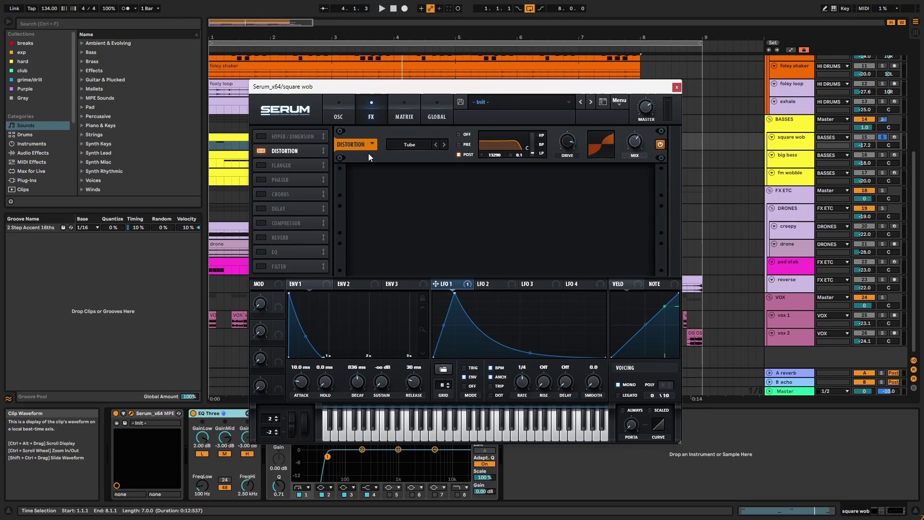
{"action": "left_click", "coordinate": [676, 88]}
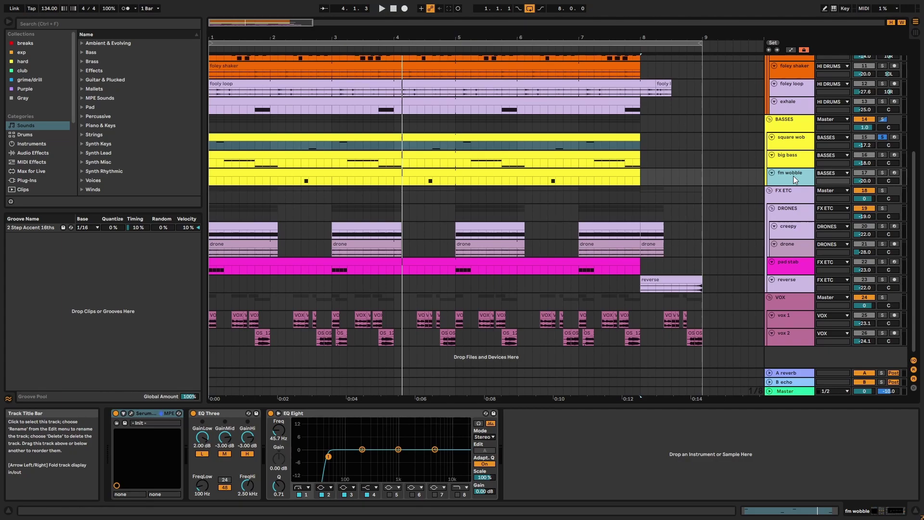
- Show square wob's EQ Eight, play from 2.3.3, and solo big bass instead
{"action": "left_click", "coordinate": [797, 147]}
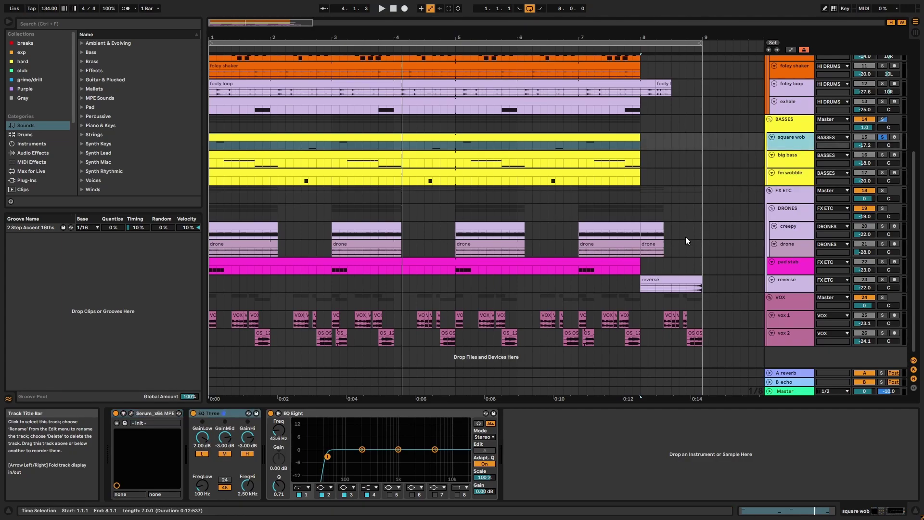
{"action": "left_click", "coordinate": [395, 412]}
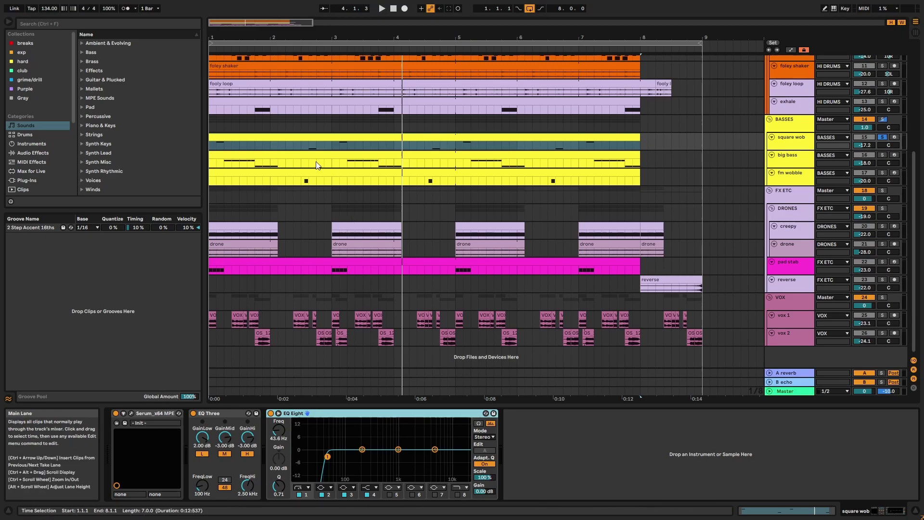
{"action": "left_click", "coordinate": [311, 150]}
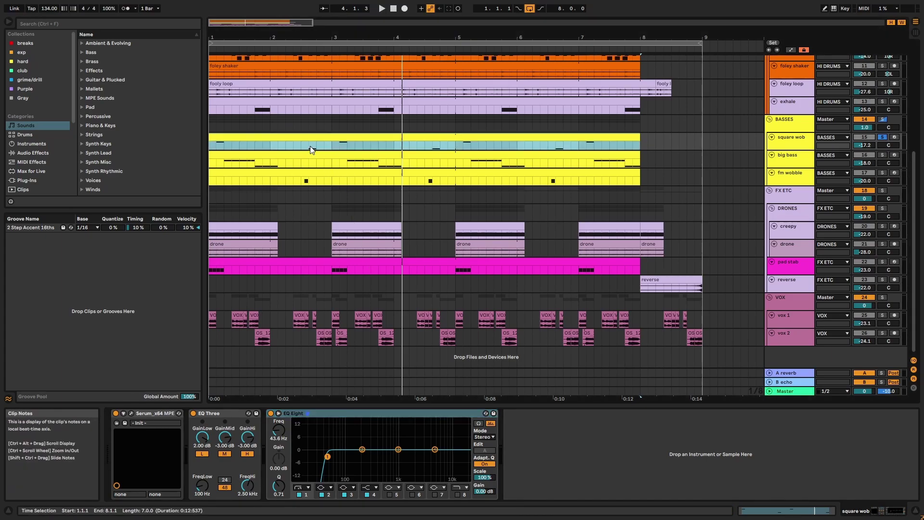
{"action": "key", "text": "space"}
{"action": "key", "text": "space"}
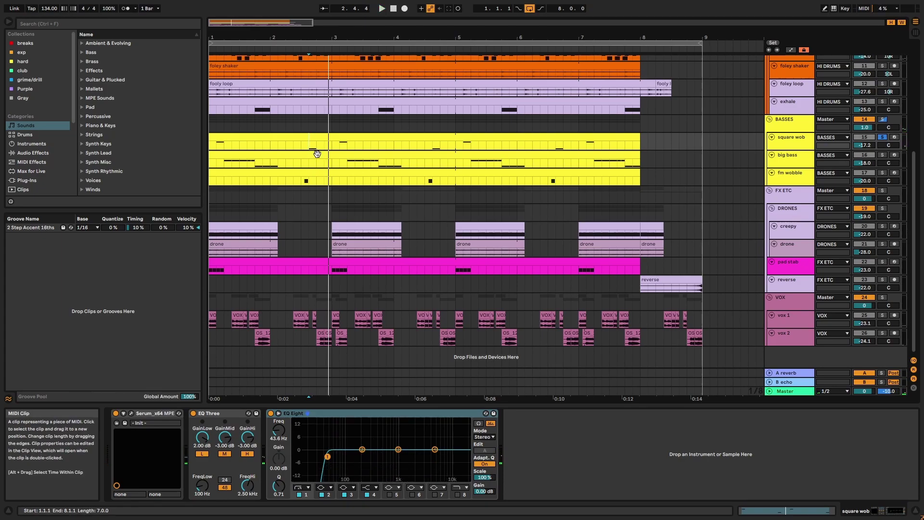
{"action": "left_click", "coordinate": [882, 155]}
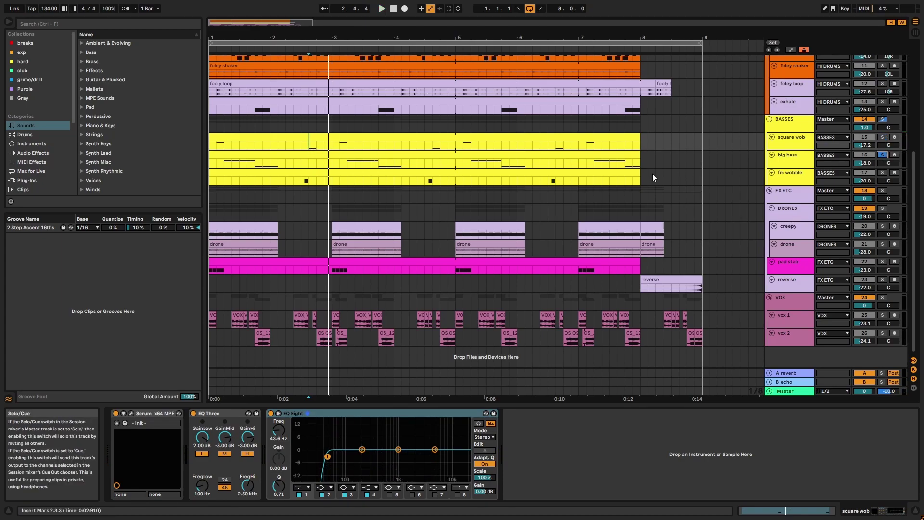
- Play the big bass clip's E2 and G#2 notes full-size, then return to the arrangement
{"action": "double_click", "coordinate": [616, 155]}
{"action": "key", "text": "space"}
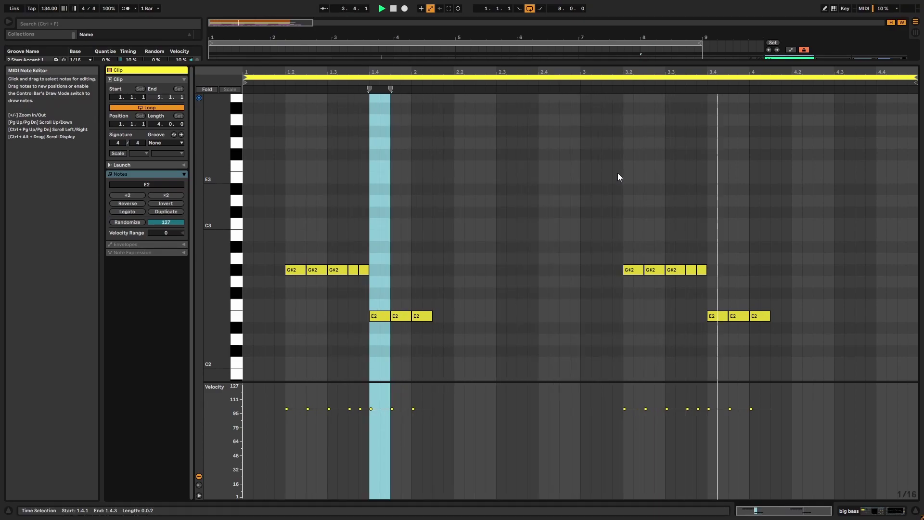
{"action": "key", "text": "shift+Tab"}
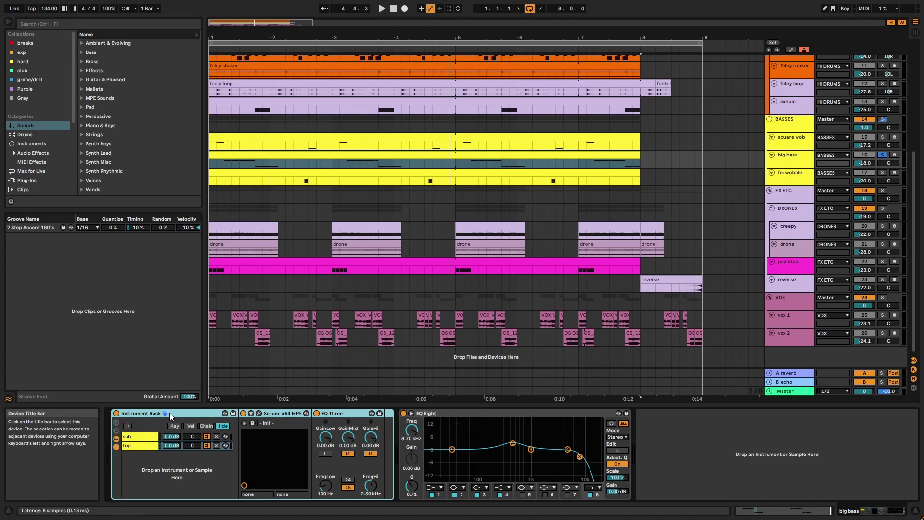
- Open the sub chain's Serum and check its sub oscillator octave setting of -2
{"action": "left_click", "coordinate": [140, 436]}
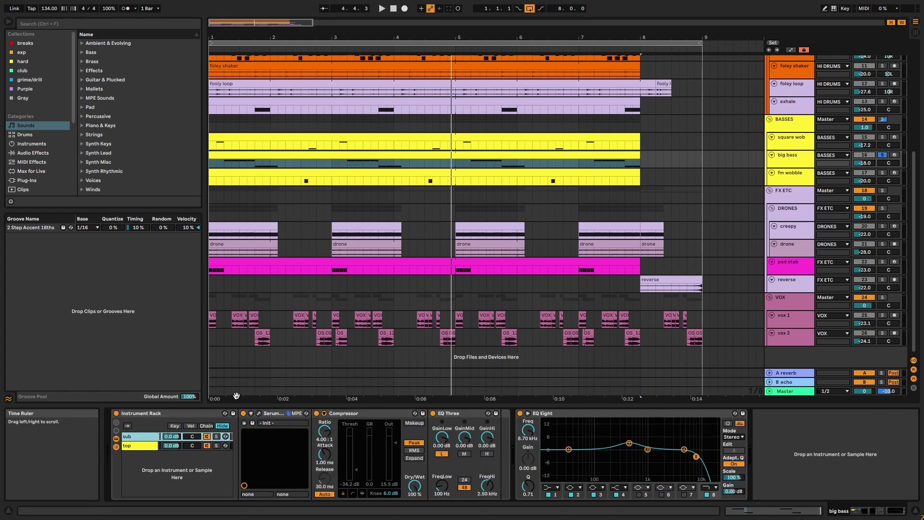
{"action": "left_click", "coordinate": [264, 413]}
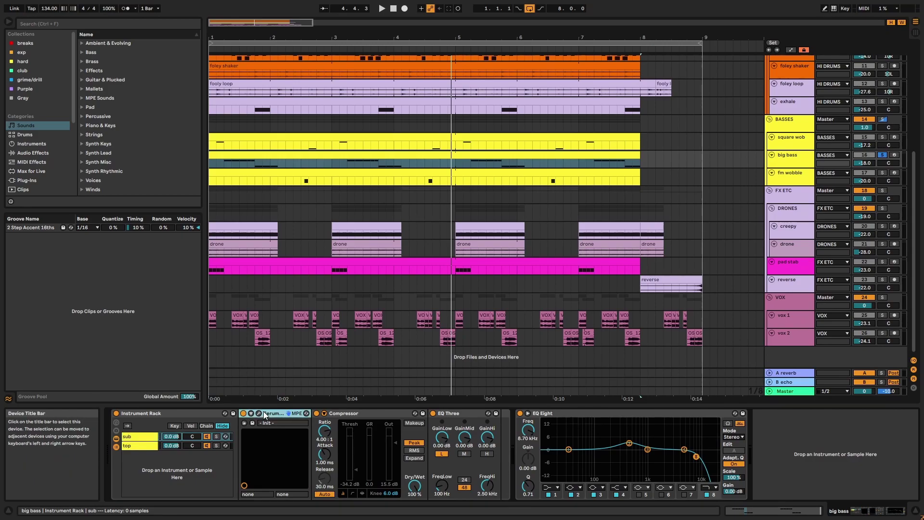
{"action": "left_click", "coordinate": [259, 414]}
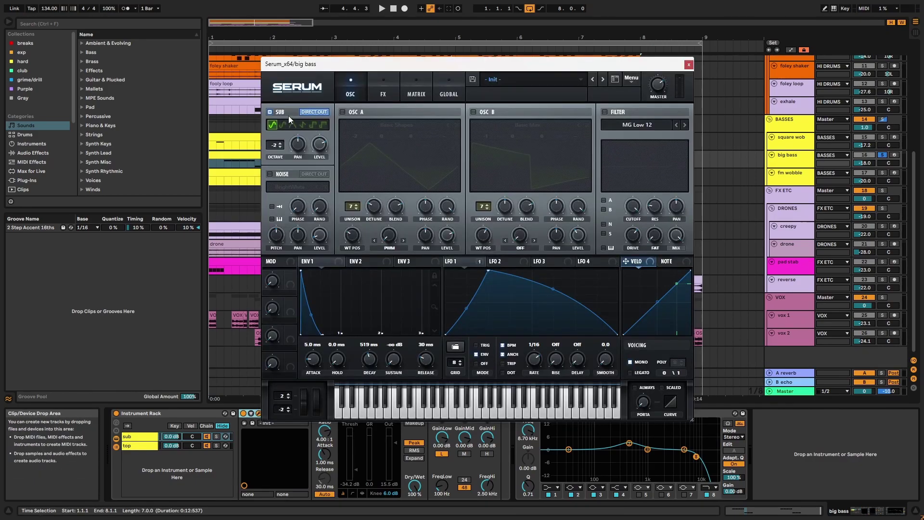
{"action": "right_click", "coordinate": [275, 145]}
{"action": "left_click", "coordinate": [278, 243]}
- Solo the sub chain and play the big bass clip to hear it alone
{"action": "left_click", "coordinate": [218, 436]}
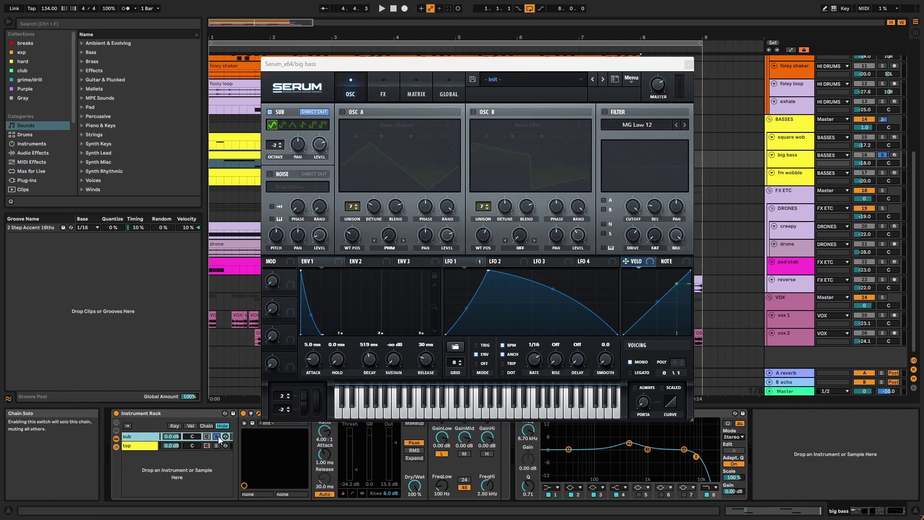
{"action": "double_click", "coordinate": [238, 163]}
{"action": "key", "text": "space"}
{"action": "left_click_drag", "start_coordinate": [363, 66], "coordinate": [268, 97]}
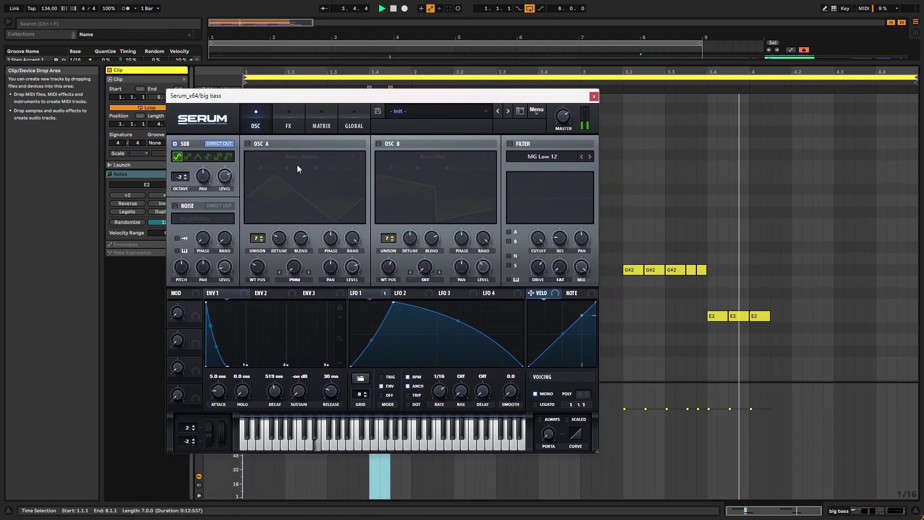
{"action": "key", "text": "ctrl+alt+e"}
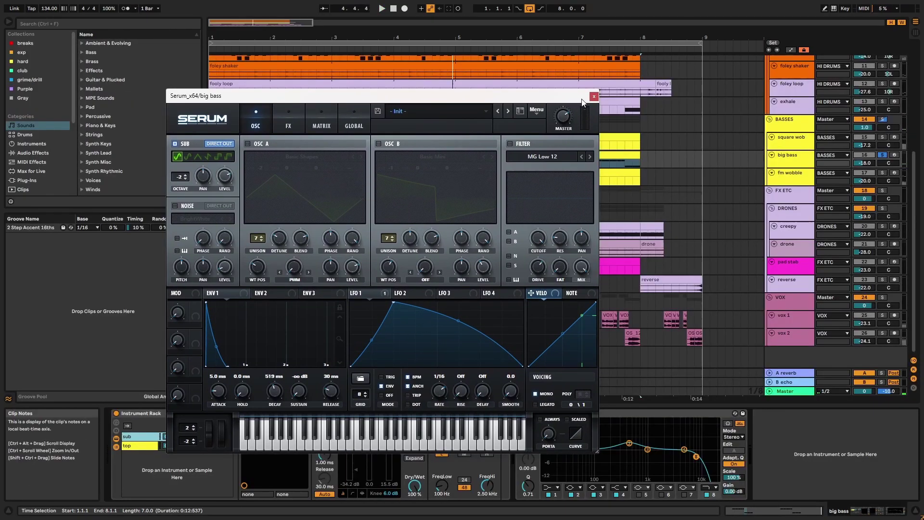
- Close Serum and compare the sub chain's Compressor bypassed and active during playback
{"action": "left_click", "coordinate": [593, 97]}
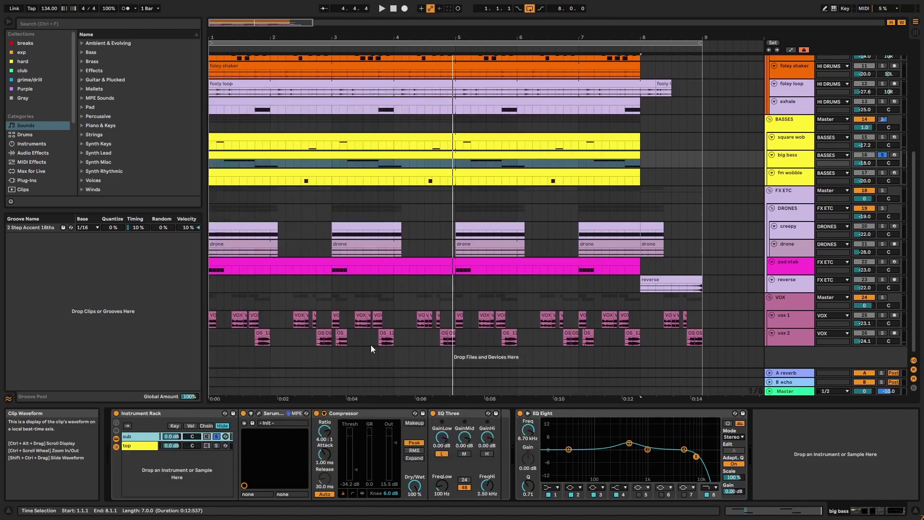
{"action": "left_click", "coordinate": [368, 412]}
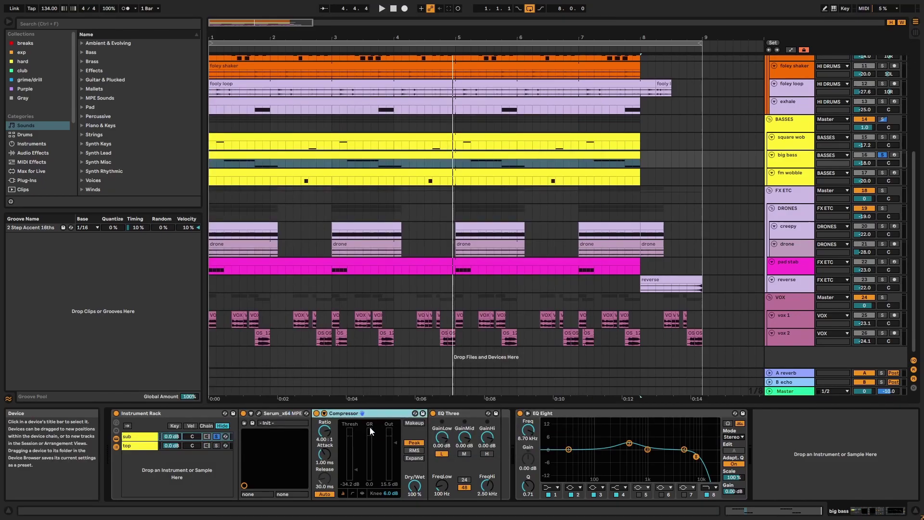
{"action": "key", "text": "space"}
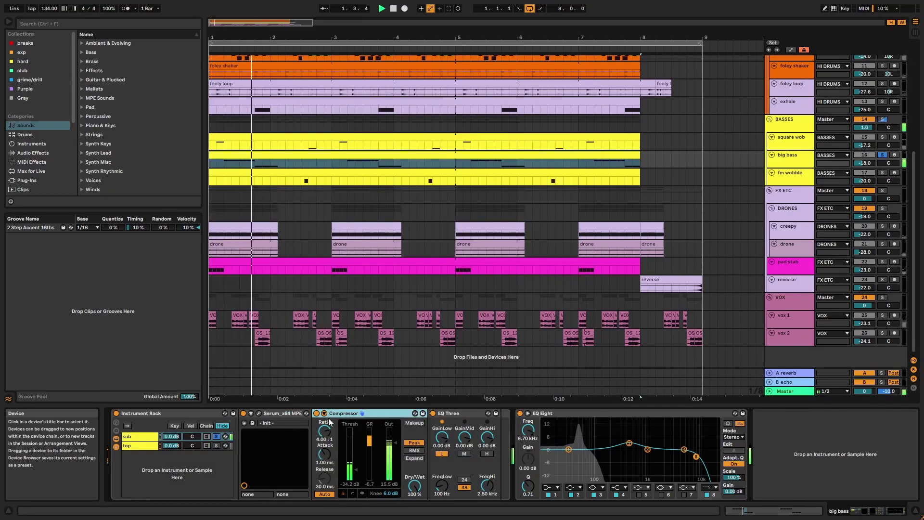
{"action": "left_click", "coordinate": [316, 412]}
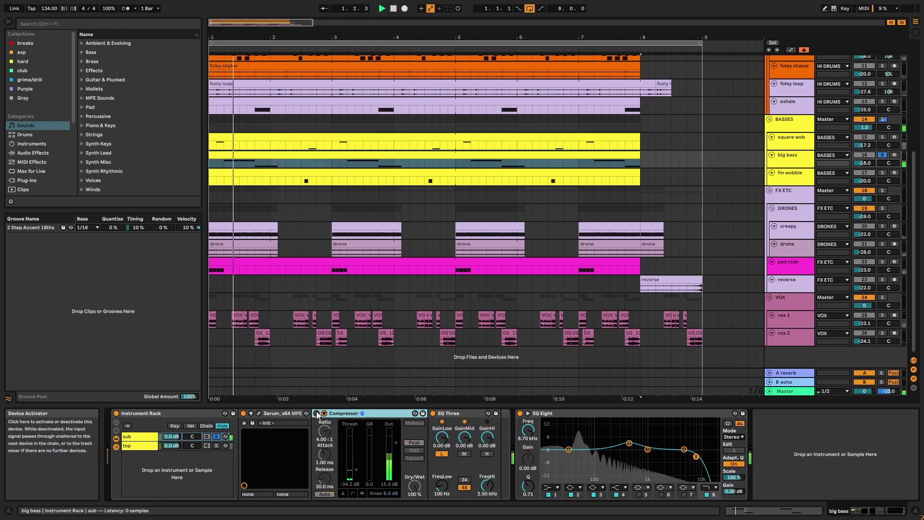
{"action": "left_click", "coordinate": [317, 412]}
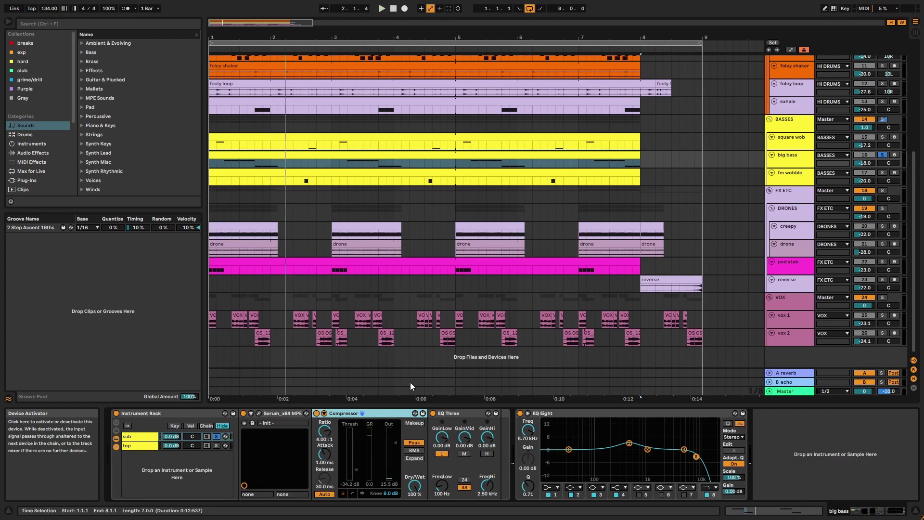
{"action": "left_click", "coordinate": [459, 416]}
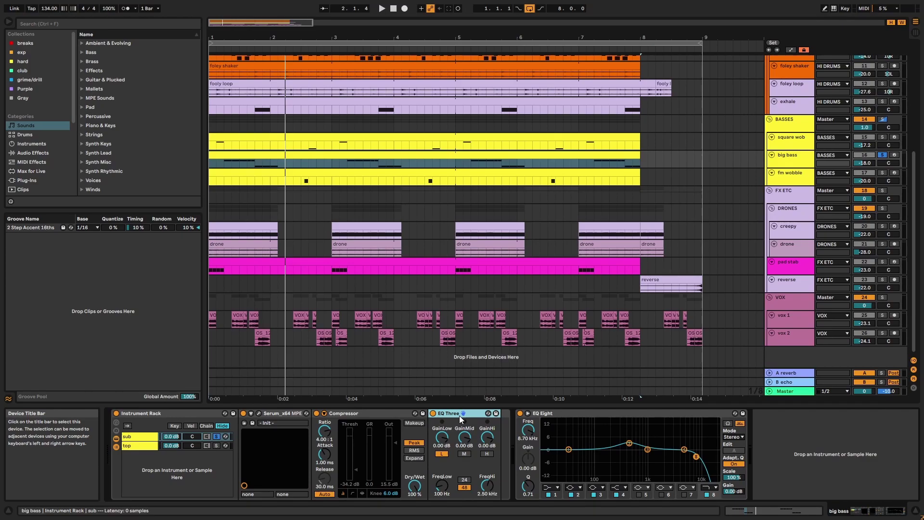
- Solo the rack's top chain and open its Serum synth
{"action": "left_click", "coordinate": [153, 446]}
{"action": "left_click", "coordinate": [216, 445]}
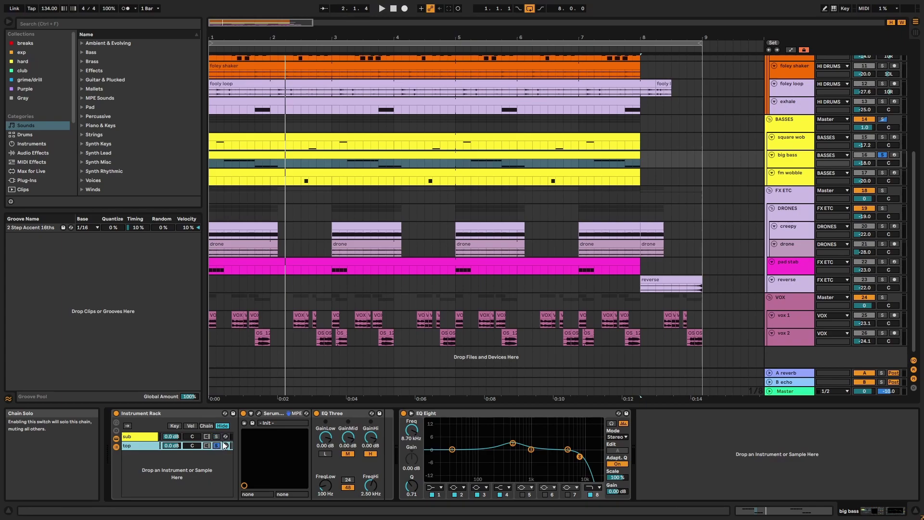
{"action": "left_click", "coordinate": [259, 413]}
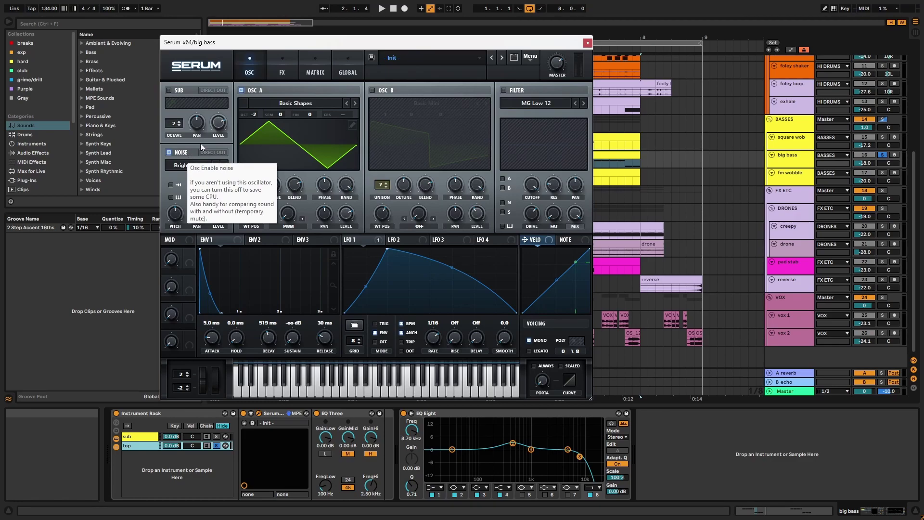
- Unsolo the top chain, move Filter above Distortion in Serum's FX, and toggle Distortion while playing
{"action": "left_click", "coordinate": [279, 67]}
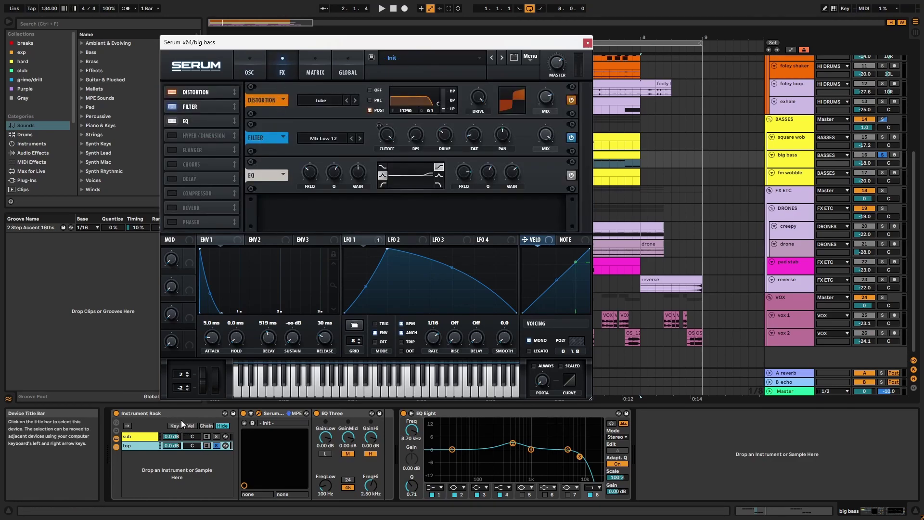
{"action": "left_click", "coordinate": [217, 445]}
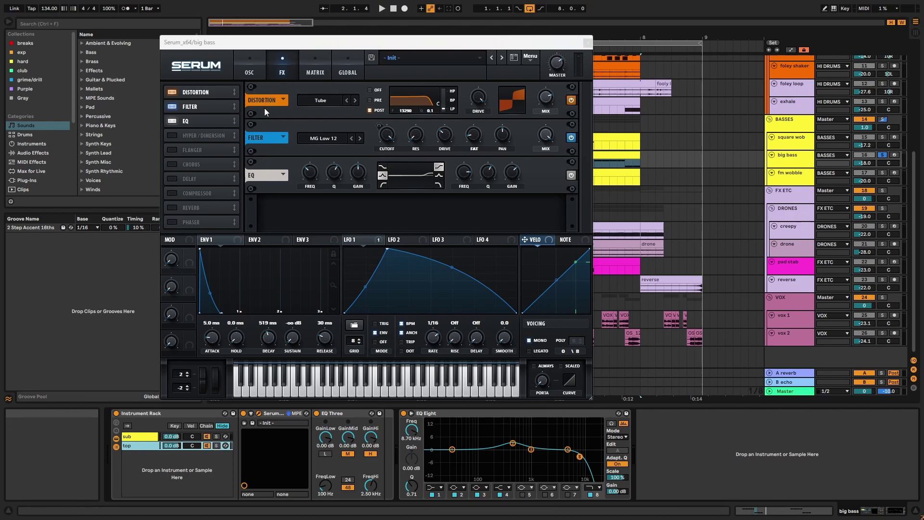
{"action": "key", "text": "space"}
{"action": "mouse_move", "coordinate": [210, 106]}
{"action": "left_mouse_down"}
{"action": "mouse_move", "coordinate": [209, 92]}
{"action": "mouse_move", "coordinate": [212, 110]}
{"action": "left_mouse_up"}
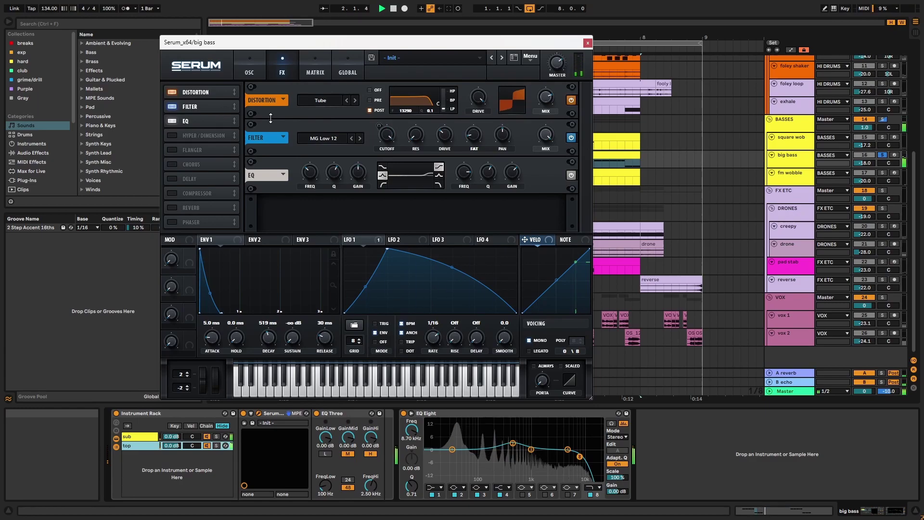
{"action": "key", "text": "space"}
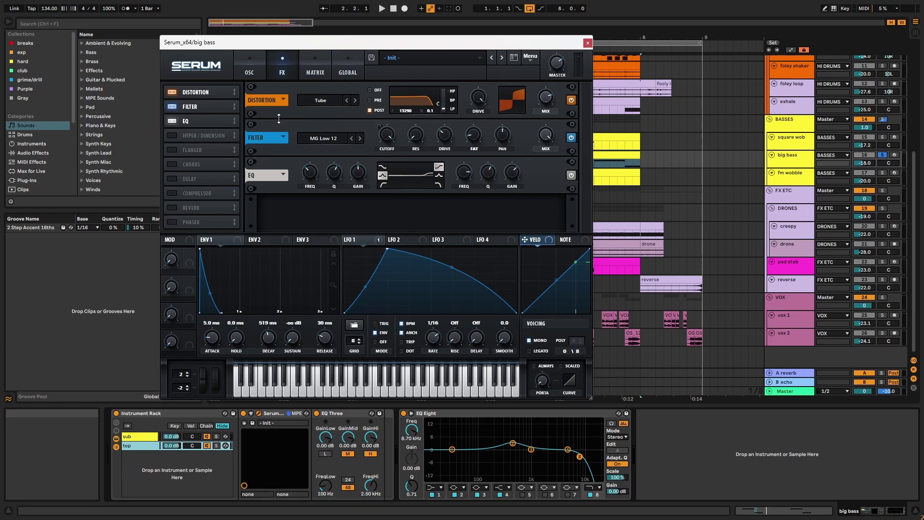
{"action": "key", "text": "space"}
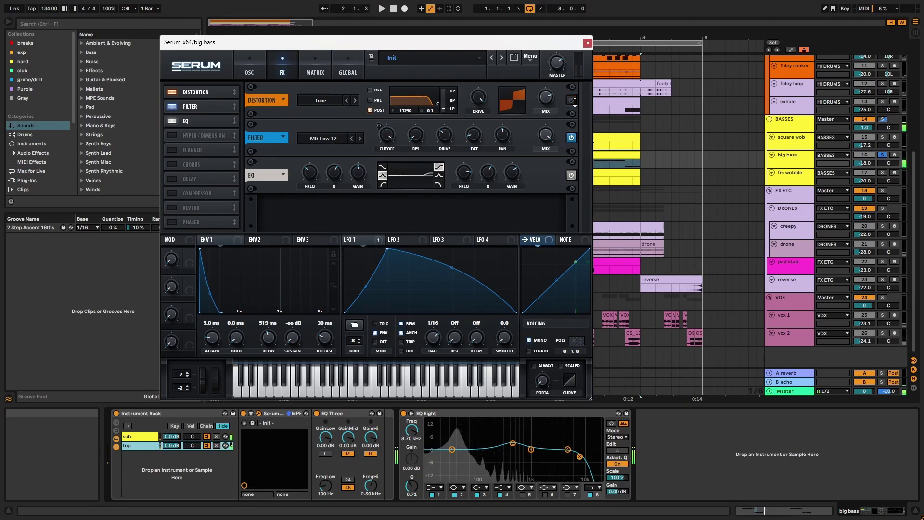
{"action": "left_click", "coordinate": [572, 100]}
{"action": "key", "text": "space"}
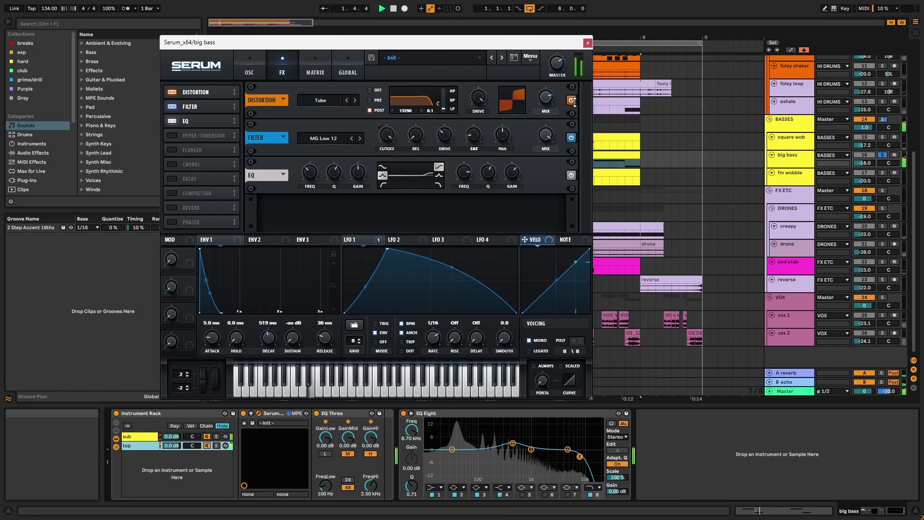
{"action": "key", "text": "space"}
- Audition the LFO 1-driven filter Cutoff on Serum's FX page during playback
{"action": "left_click", "coordinate": [250, 71]}
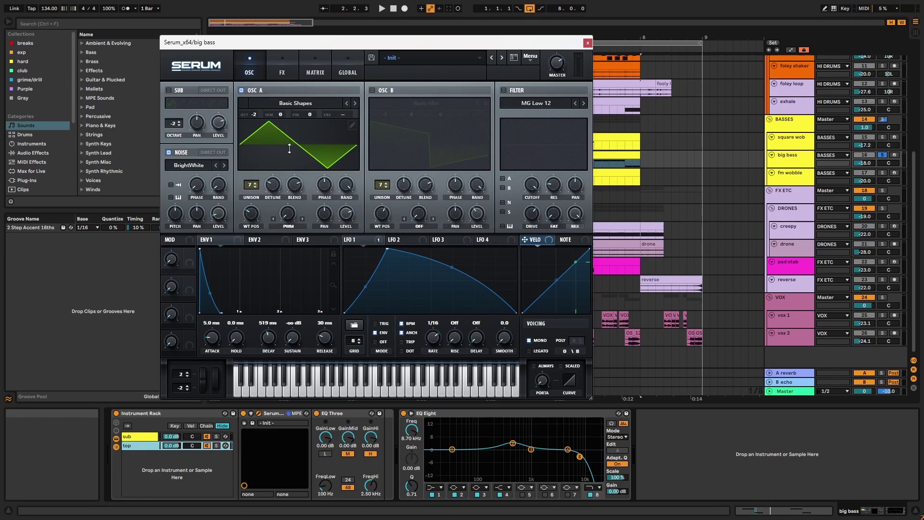
{"action": "left_click", "coordinate": [283, 71]}
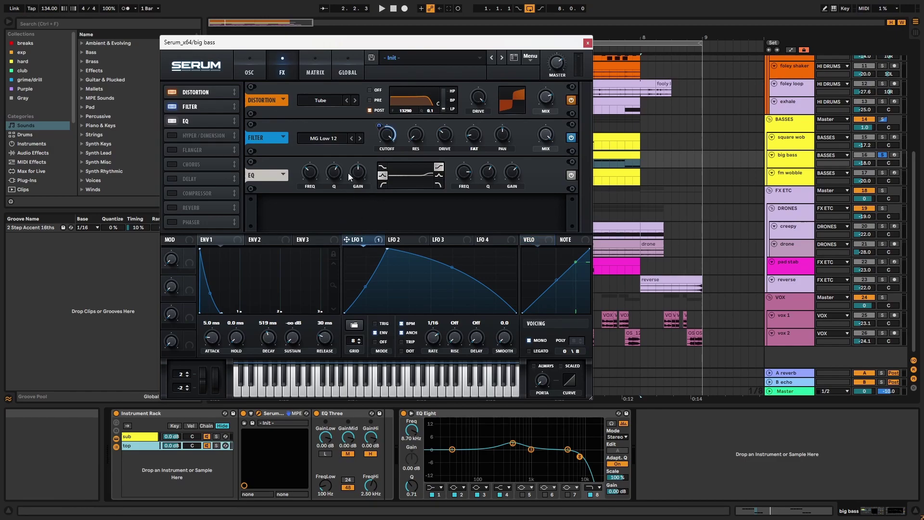
{"action": "mouse_move", "coordinate": [390, 137]}
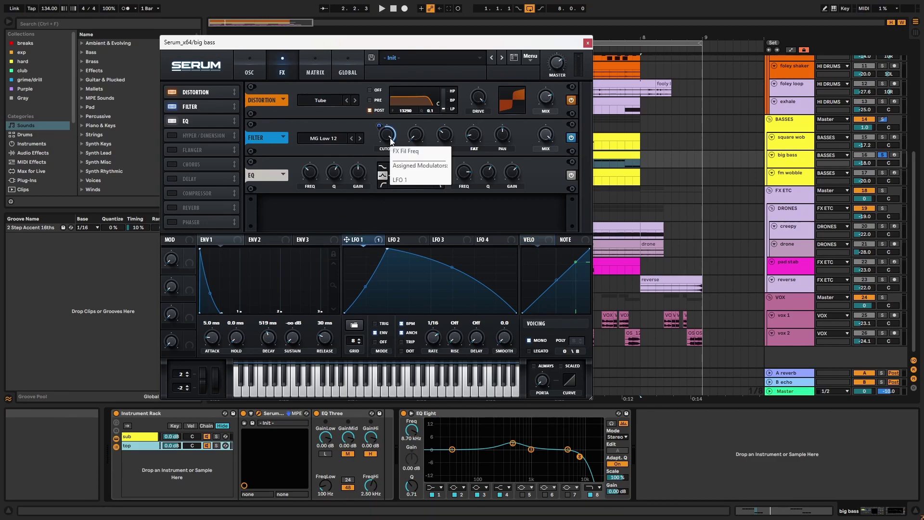
{"action": "key", "text": "space"}
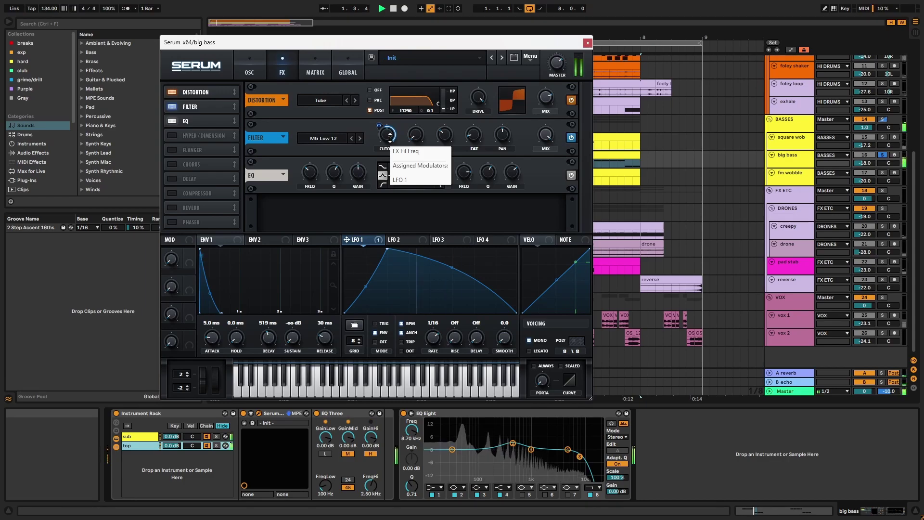
{"action": "key", "text": "space"}
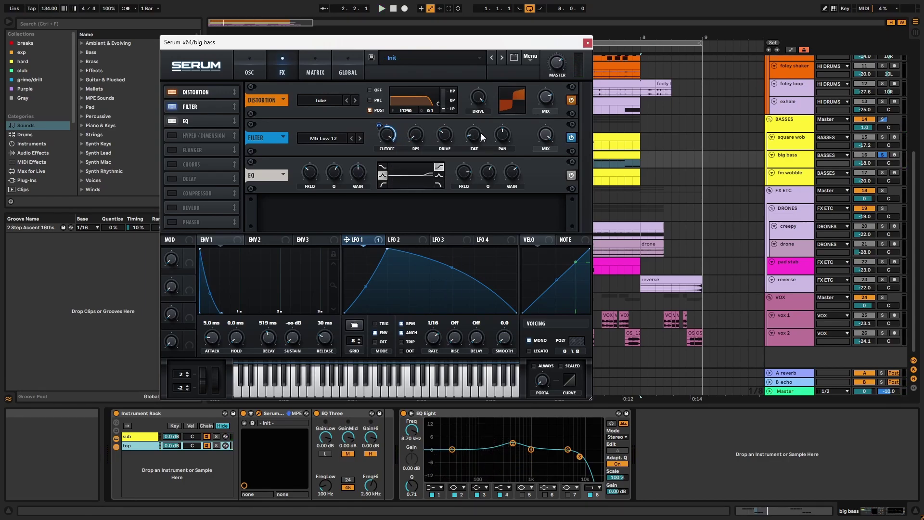
{"action": "mouse_move", "coordinate": [482, 137]}
- Close Serum and inspect the top chain's EQ Eight 445 Hz boost band
{"action": "left_click", "coordinate": [588, 42]}
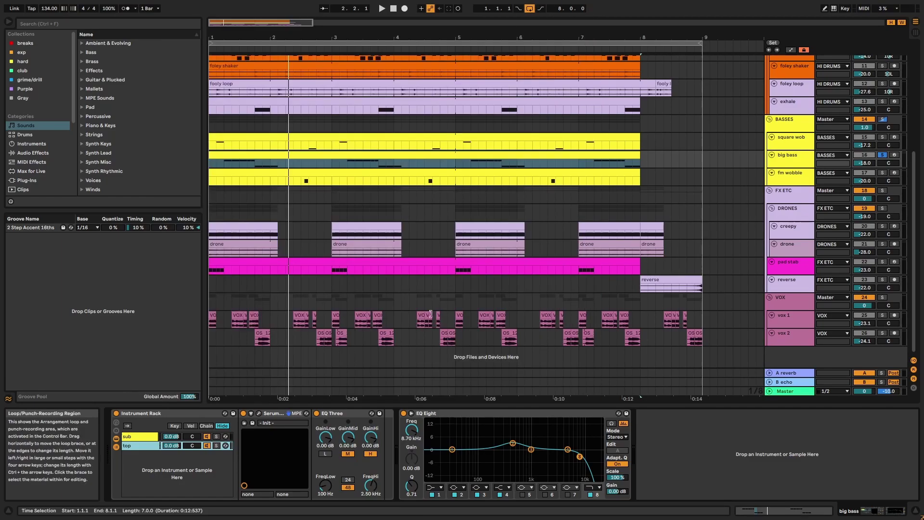
{"action": "left_click", "coordinate": [340, 413]}
{"action": "left_click", "coordinate": [513, 444]}
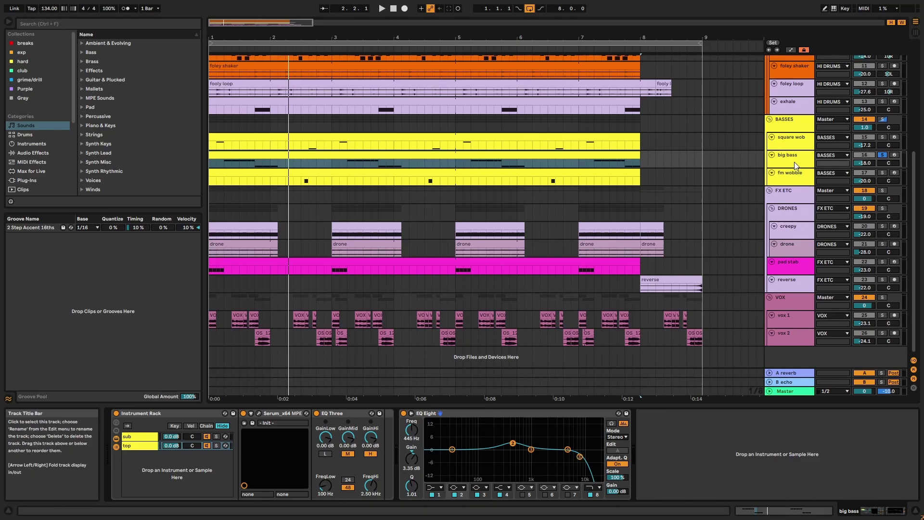
- Enlarge the big bass lane, check B echo's Echo device, then solo fm wobble
{"action": "left_click_drag", "start_coordinate": [794, 167], "coordinate": [799, 175]}
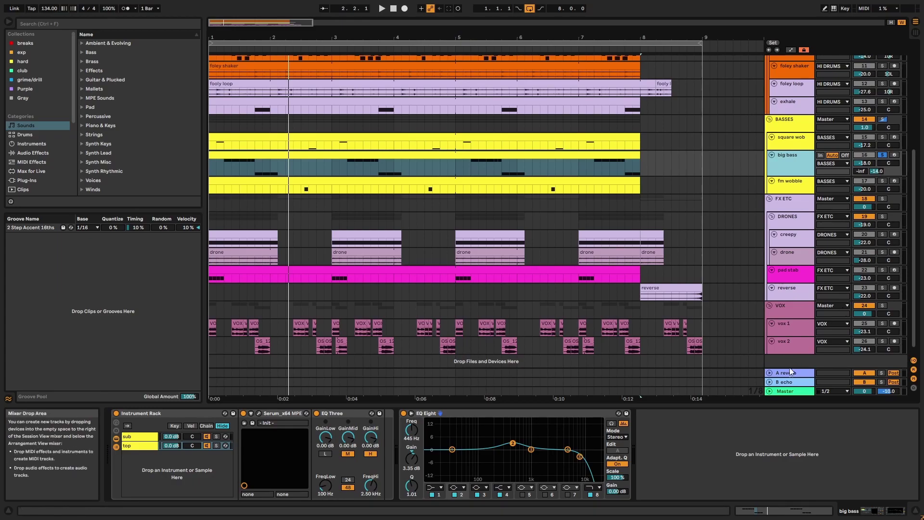
{"action": "left_click", "coordinate": [788, 382]}
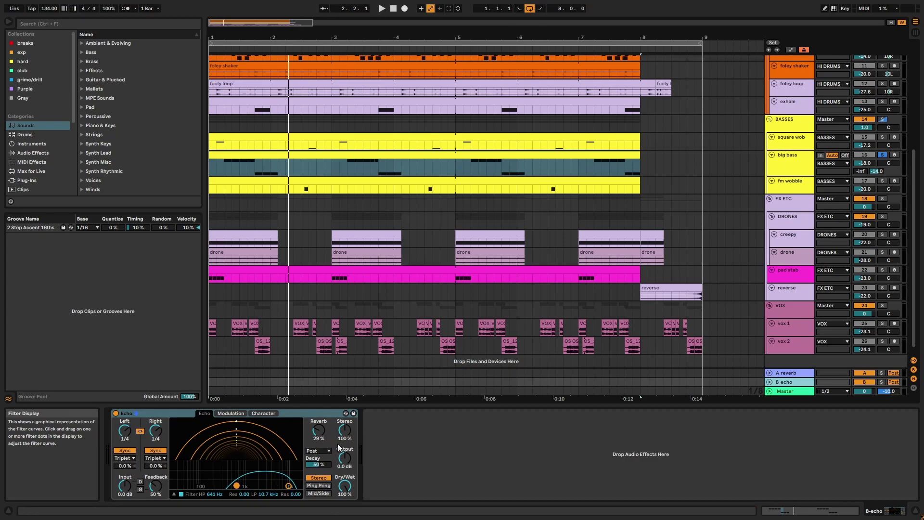
{"action": "left_click", "coordinate": [797, 162]}
{"action": "left_click", "coordinate": [883, 181]}
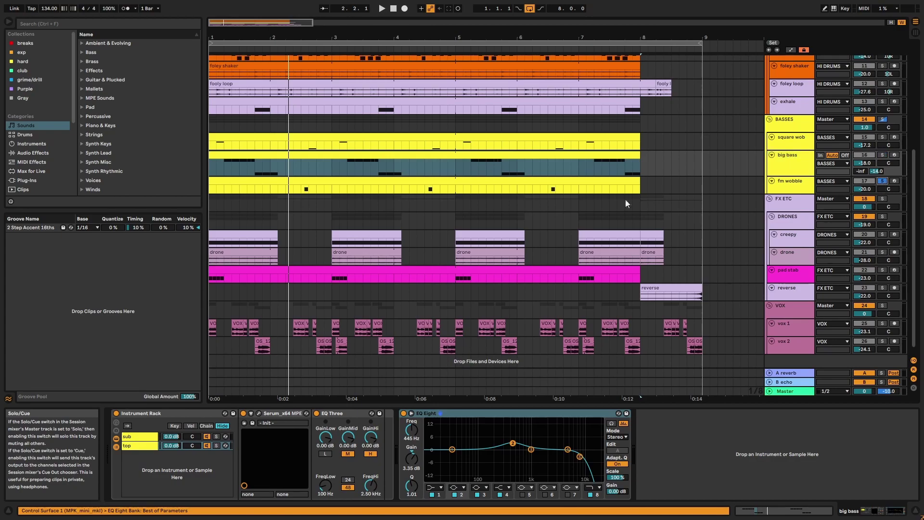
- Play the fm wobble clip's MIDI notes full-size, then return to the arrangement
{"action": "left_click", "coordinate": [672, 187]}
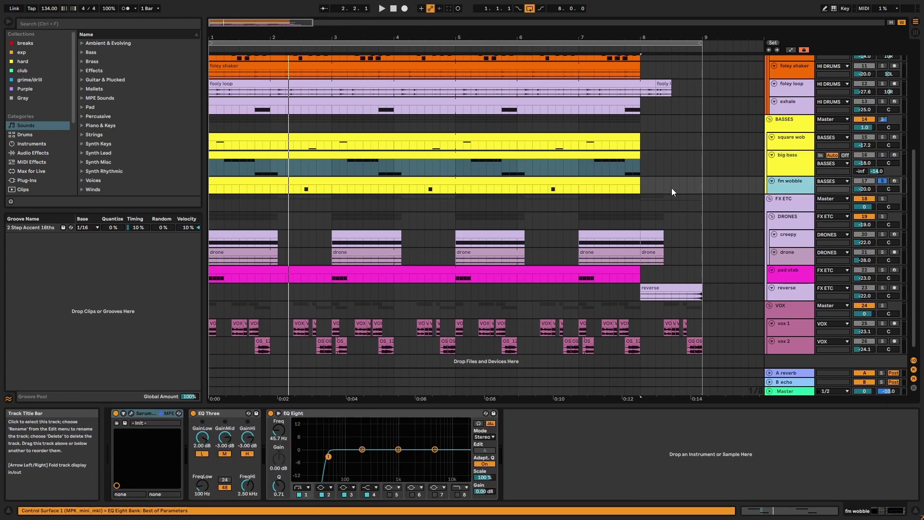
{"action": "double_click", "coordinate": [606, 179]}
{"action": "left_click", "coordinate": [470, 85]}
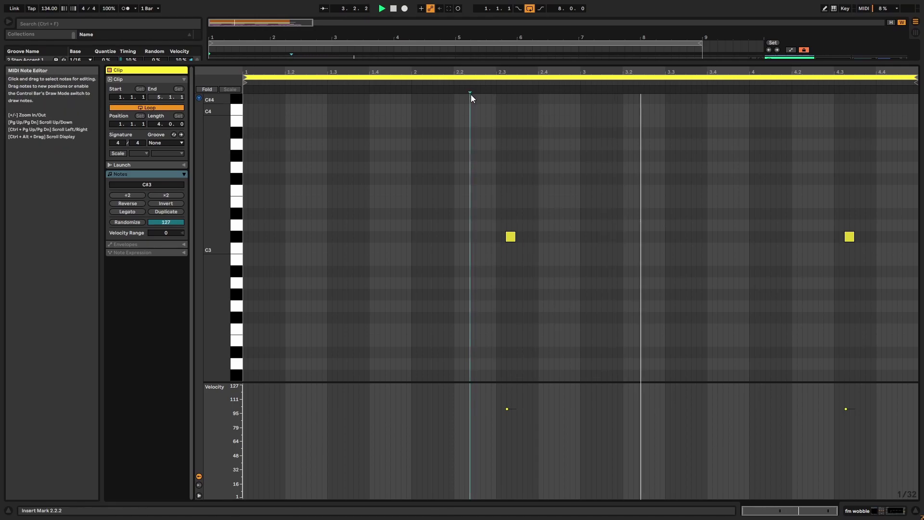
{"action": "key", "text": "shift+Tab"}
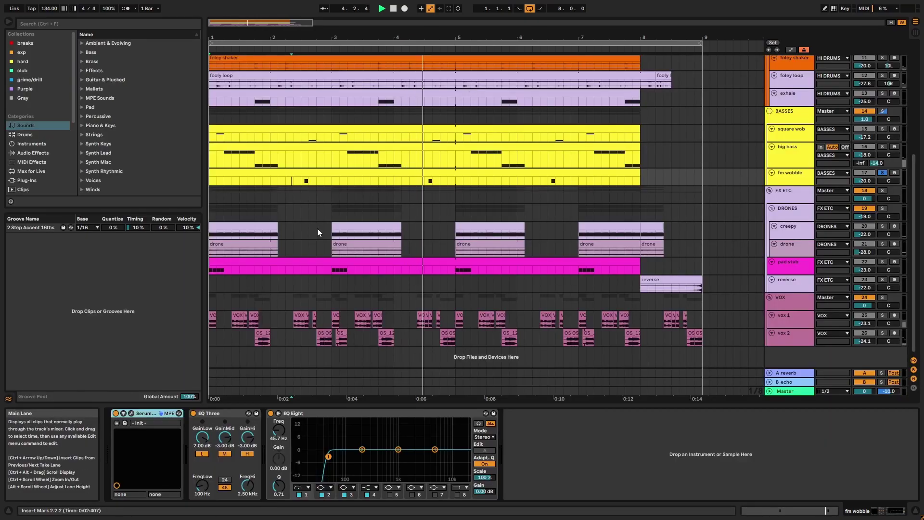
{"action": "key", "text": "space"}
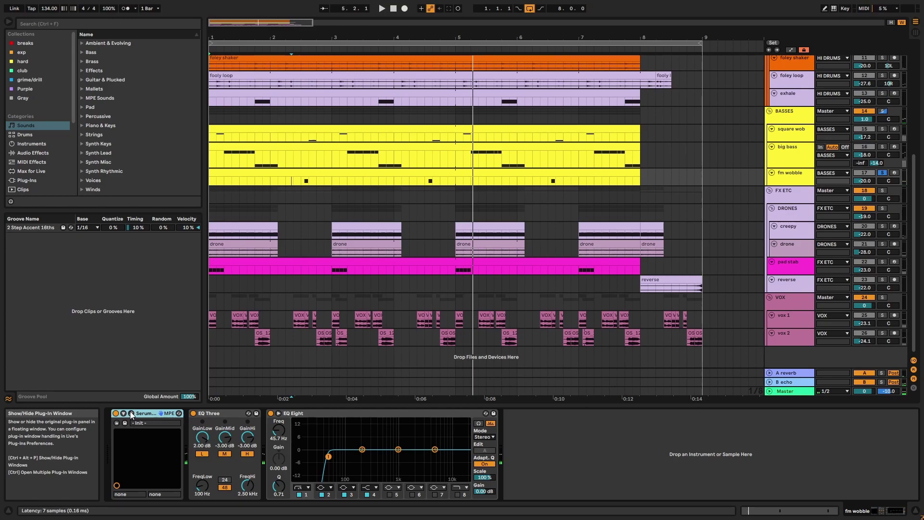
- In fm wobble's Serum, assign LFO 1 to the filter Cutoff and view its Tube distortion
{"action": "left_click", "coordinate": [131, 413]}
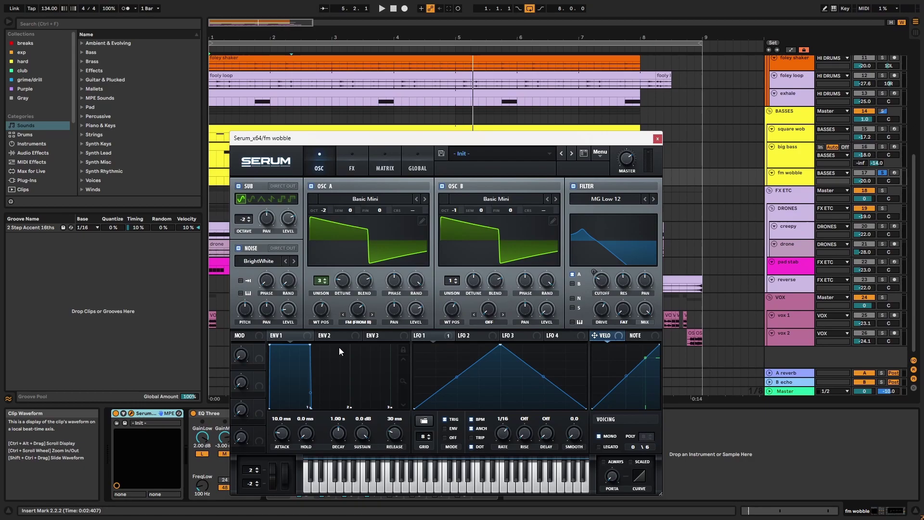
{"action": "left_click_drag", "start_coordinate": [438, 340], "coordinate": [588, 283]}
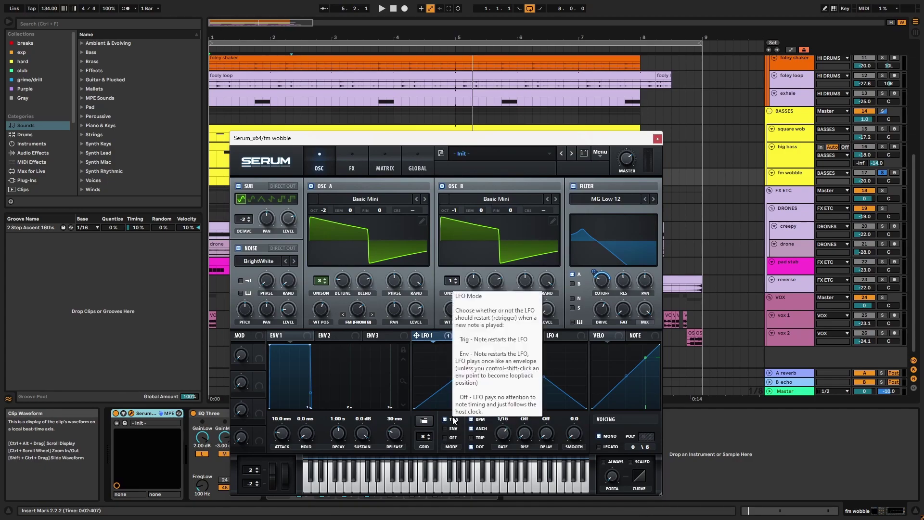
{"action": "key", "text": "space"}
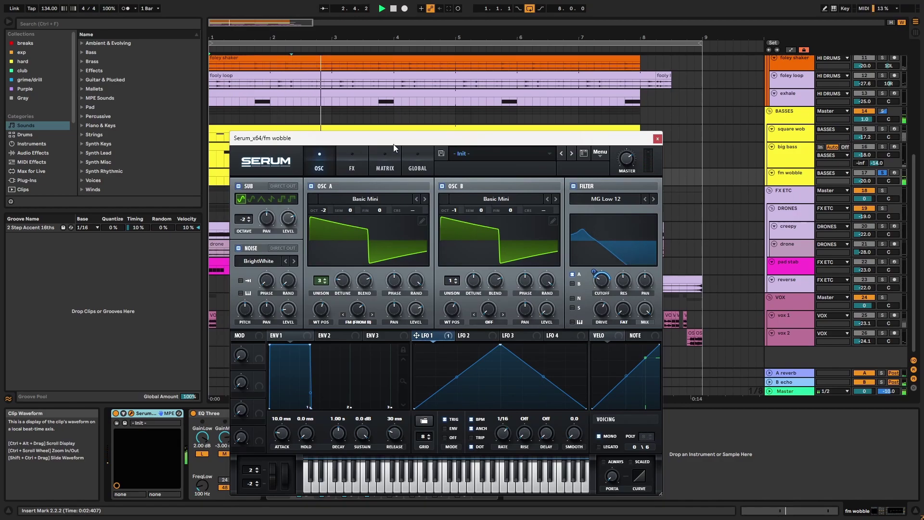
{"action": "left_click", "coordinate": [350, 161]}
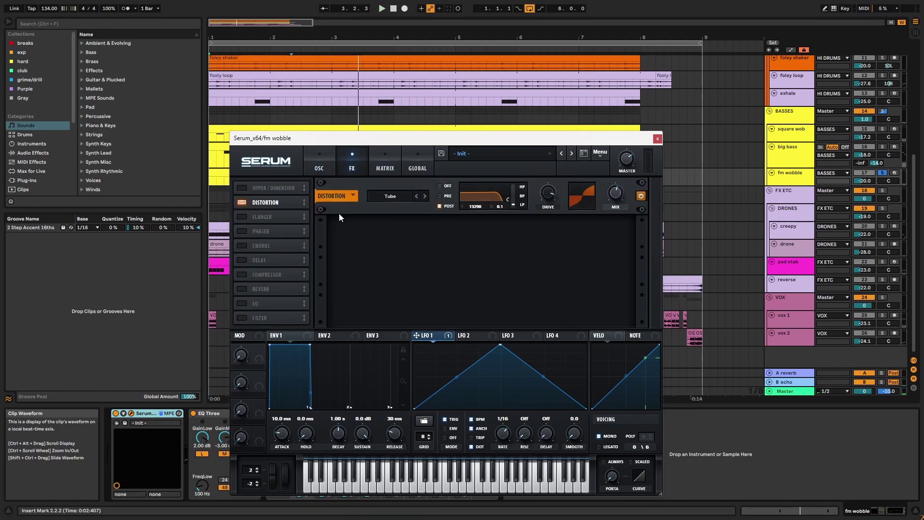
- Close the fm wobble Serum, select its EQ Three, and make the fm wobble lane taller
{"action": "left_click", "coordinate": [657, 141]}
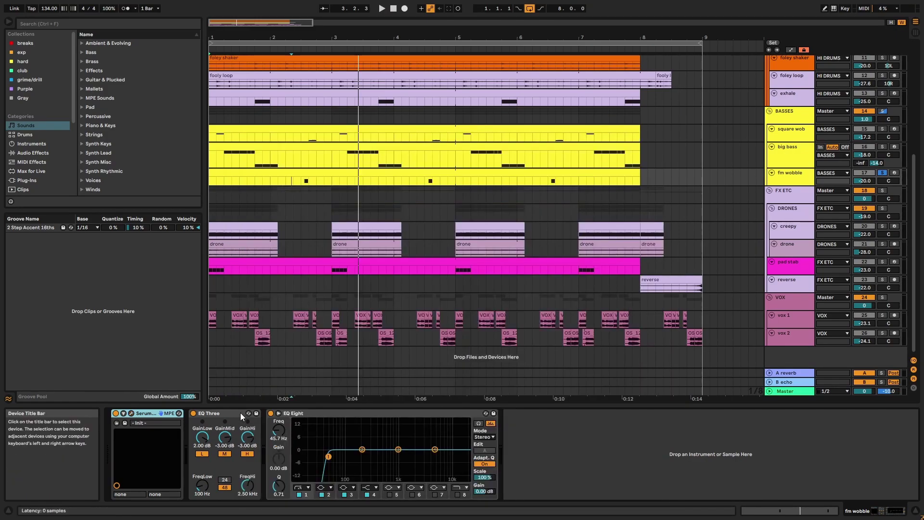
{"action": "left_click", "coordinate": [239, 413]}
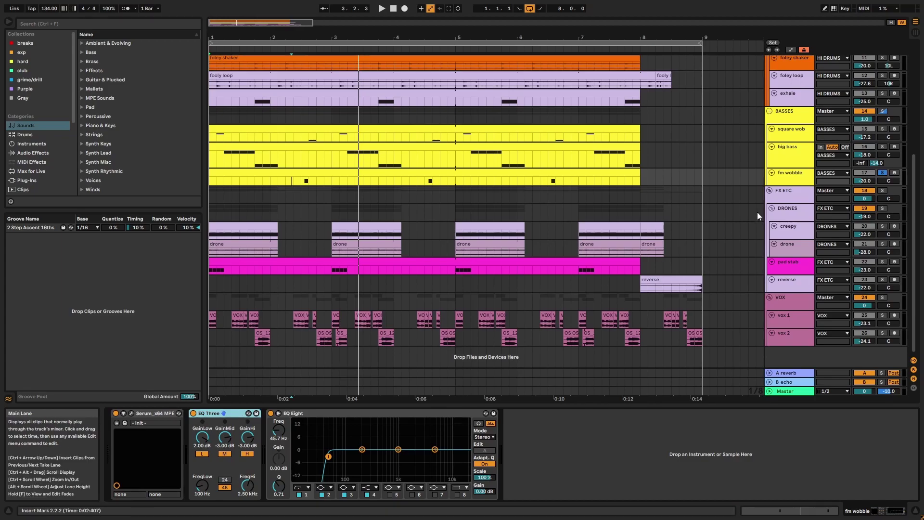
{"action": "left_click_drag", "start_coordinate": [795, 186], "coordinate": [794, 195]}
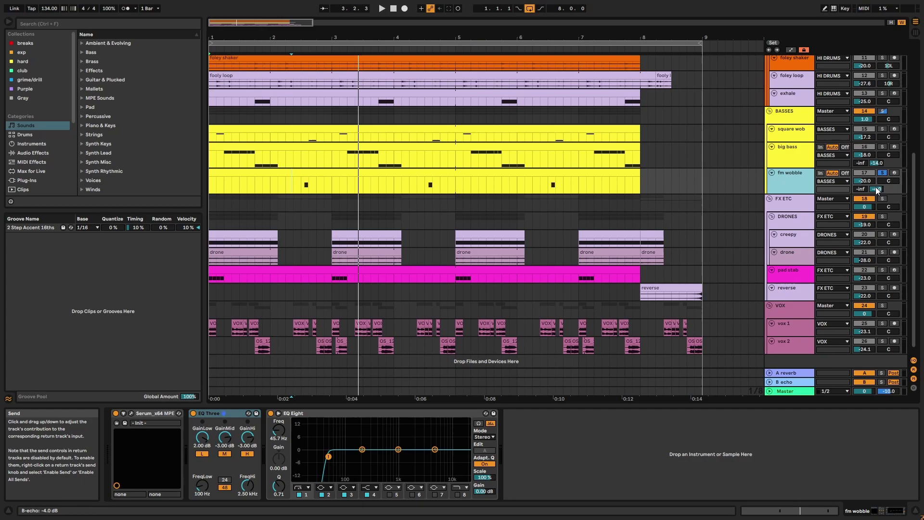
- Step through the BASSES chain: EQ Eight, Glue Compressor, Utility, Chorus-Ensemble, Compressor
{"action": "left_click", "coordinate": [795, 114]}
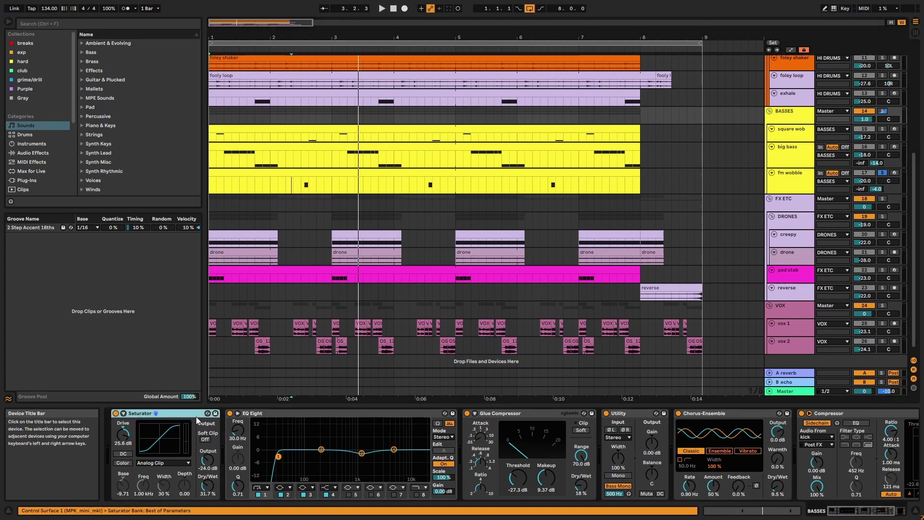
{"action": "left_click", "coordinate": [299, 415]}
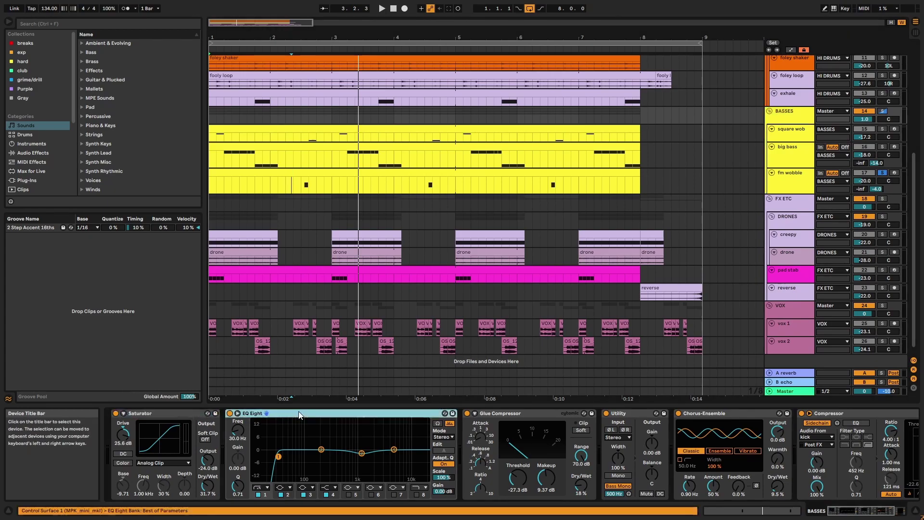
{"action": "left_click", "coordinate": [524, 415]}
{"action": "left_click", "coordinate": [628, 415]}
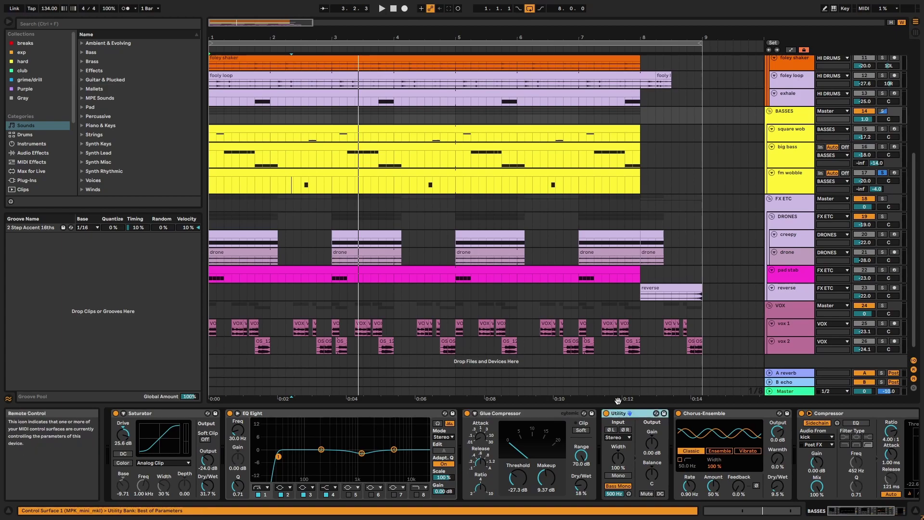
{"action": "left_click", "coordinate": [712, 415]}
{"action": "left_click", "coordinate": [831, 415]}
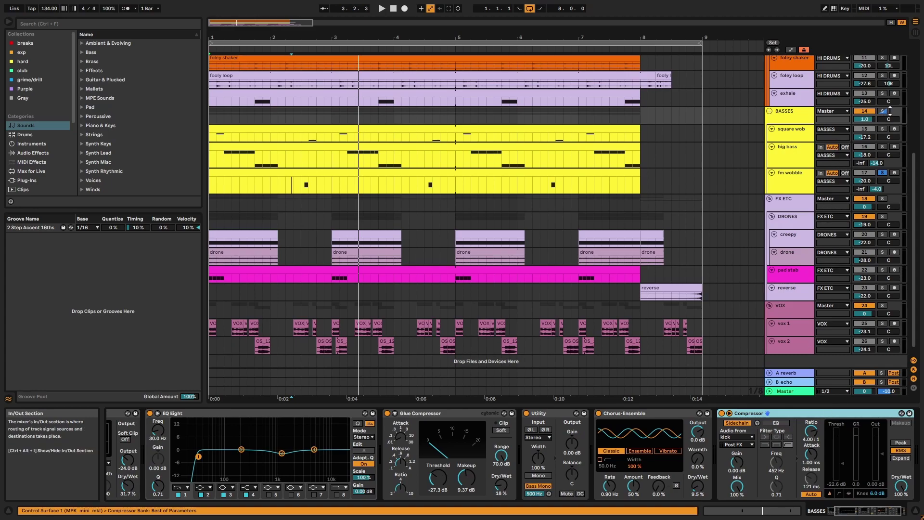
- During playback, switch all BASSES effects off and on twice to compare
{"action": "key", "text": "space"}
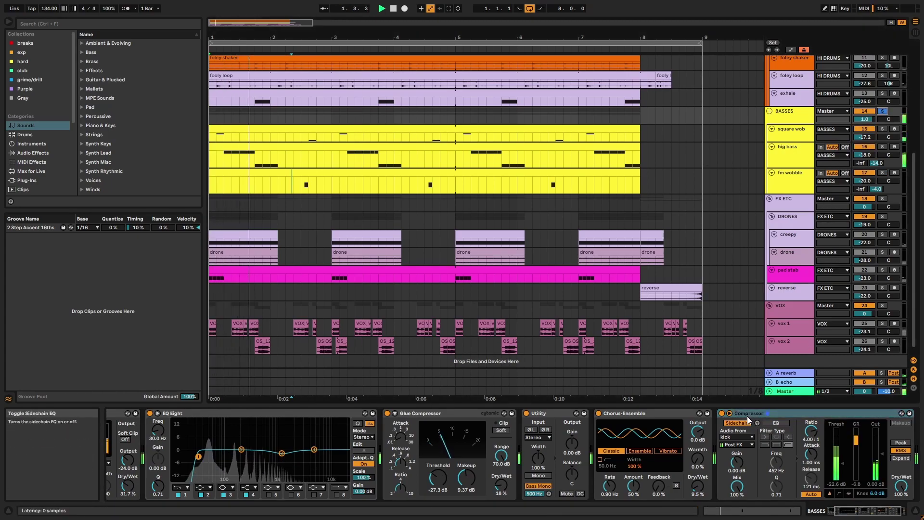
{"action": "key", "text": "ctrl+a"}
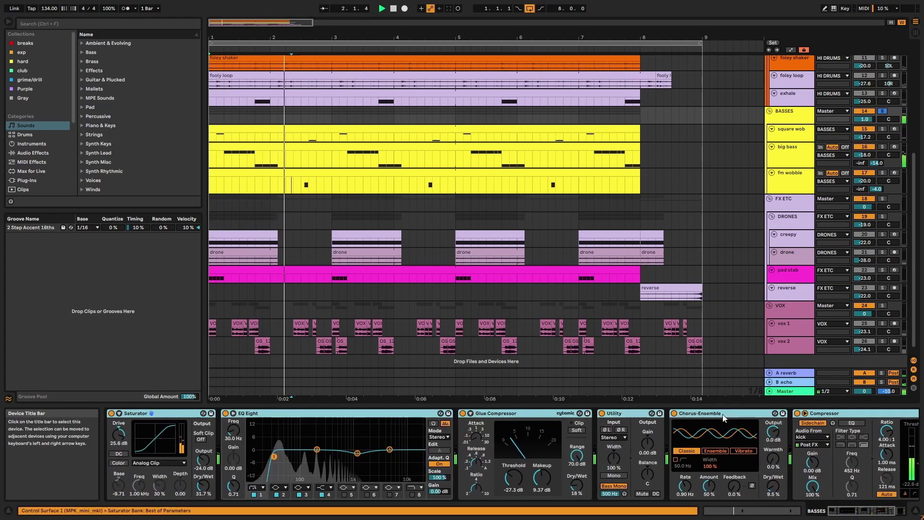
{"action": "left_click", "coordinate": [602, 414]}
{"action": "left_click", "coordinate": [603, 415]}
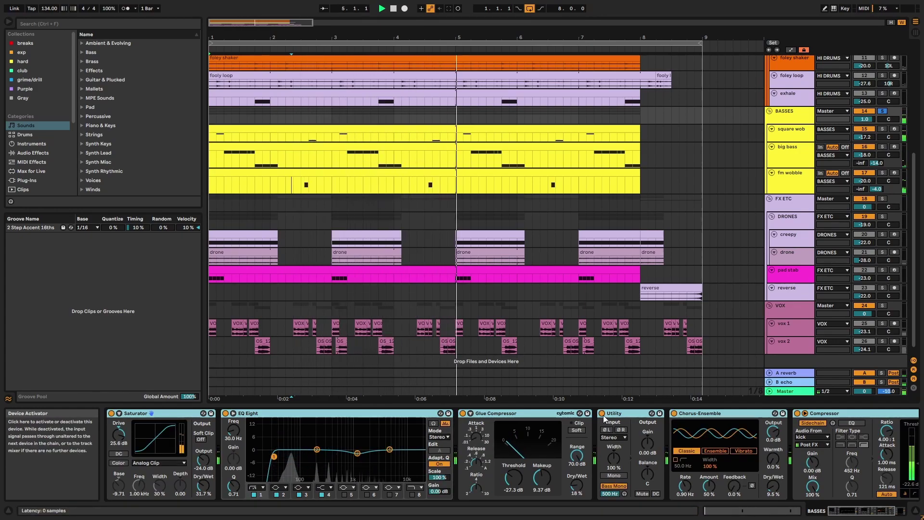
{"action": "left_click", "coordinate": [603, 416]}
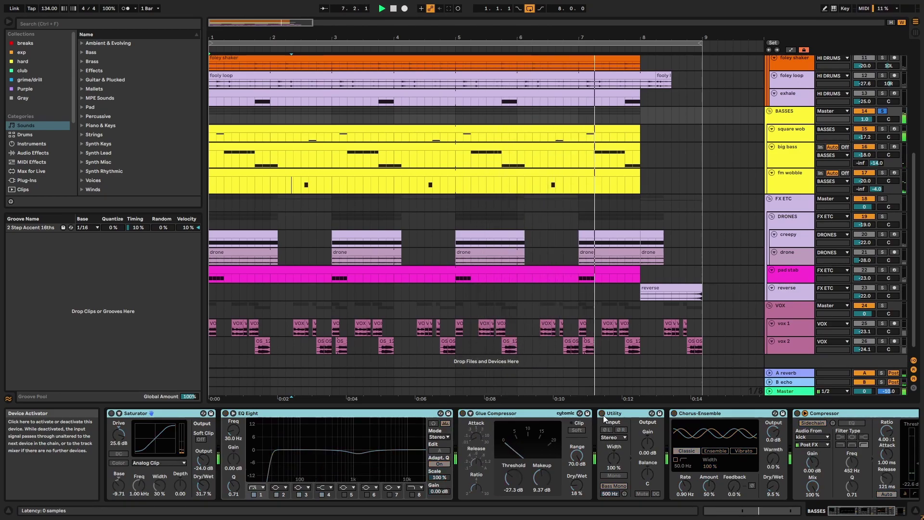
{"action": "left_click", "coordinate": [603, 415]}
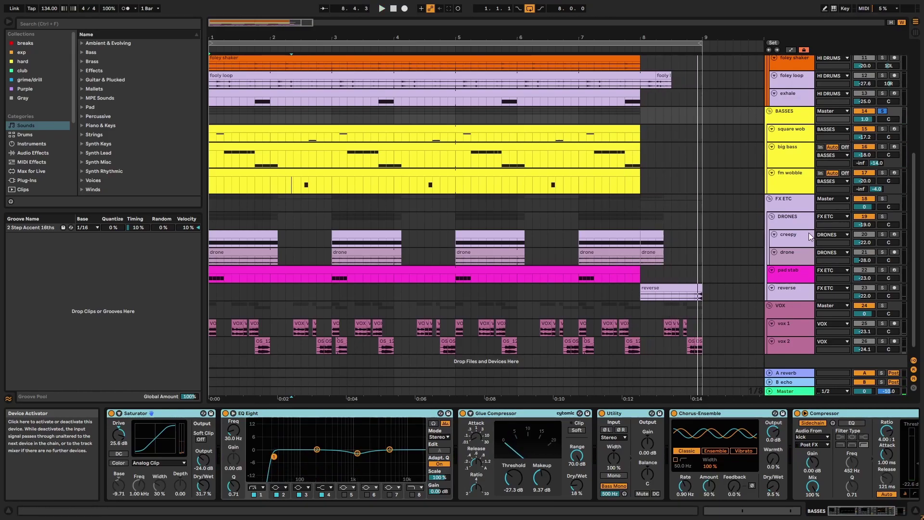
- Enlarge the BASSES group, solo FX ETC, and optimize all track heights
{"action": "left_click", "coordinate": [784, 123]}
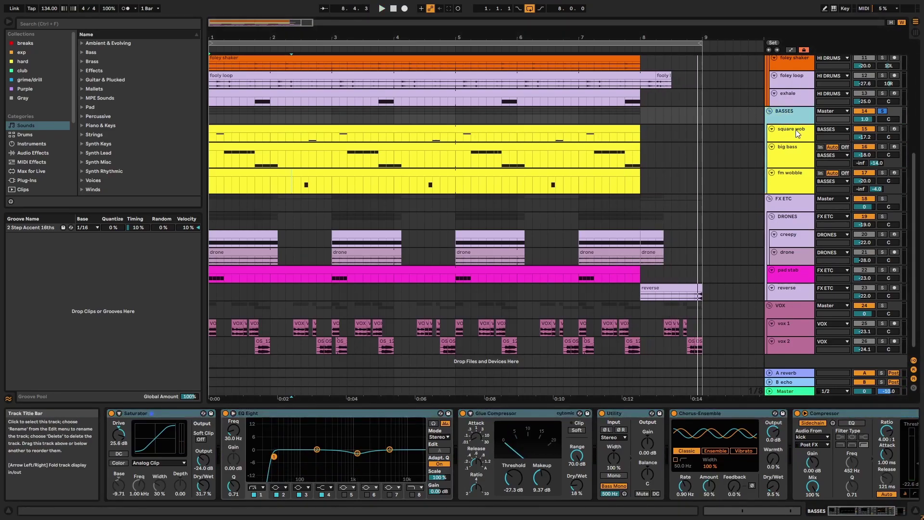
{"action": "left_click_drag", "start_coordinate": [797, 125], "coordinate": [797, 141]}
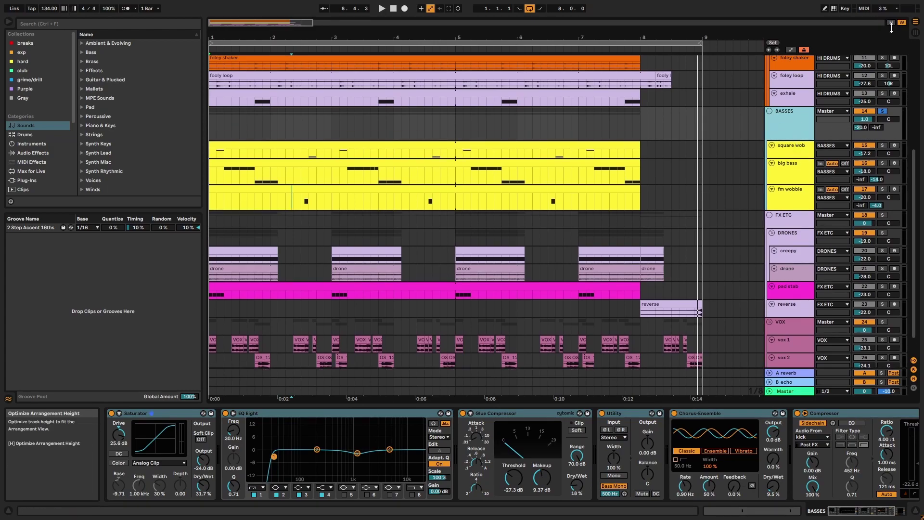
{"action": "left_click", "coordinate": [887, 215]}
{"action": "key", "text": "space"}
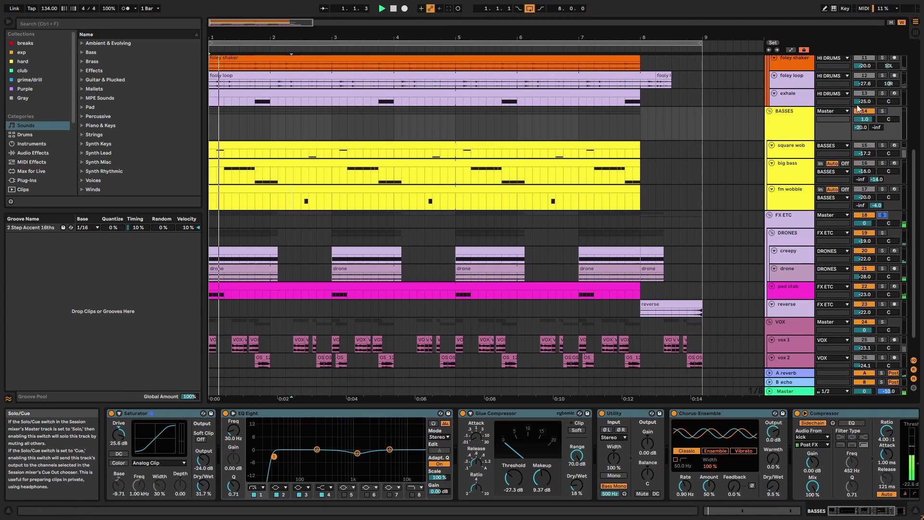
{"action": "left_click", "coordinate": [891, 23]}
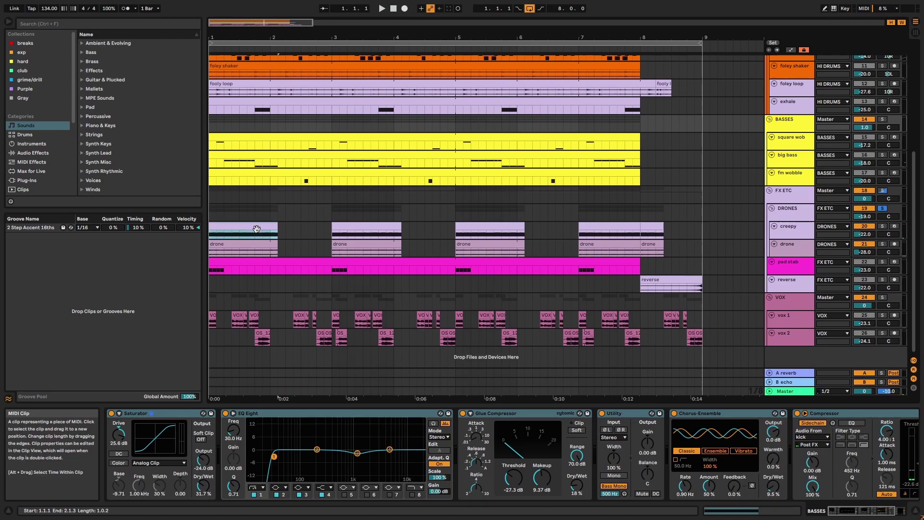
- Solo creepy and check its Serum oscillator and FX settings
{"action": "left_click", "coordinate": [257, 228]}
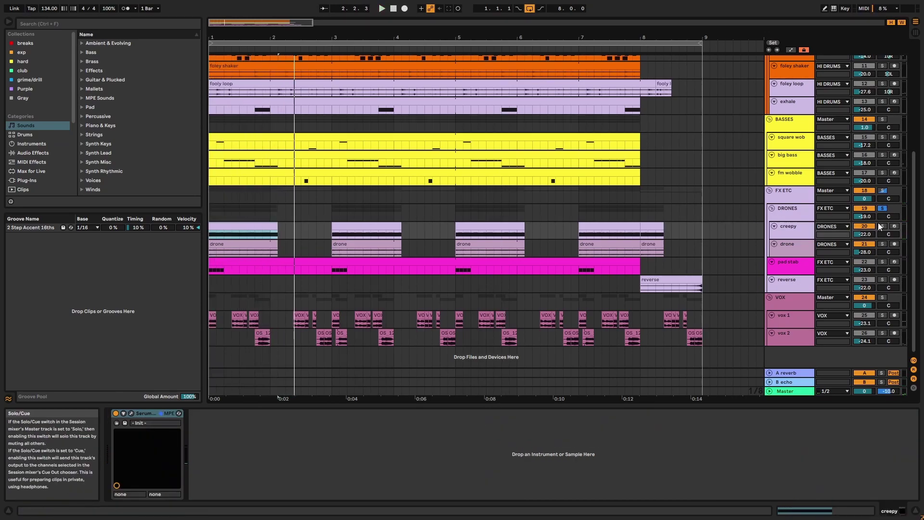
{"action": "left_click", "coordinate": [881, 226]}
{"action": "left_click", "coordinate": [261, 227]}
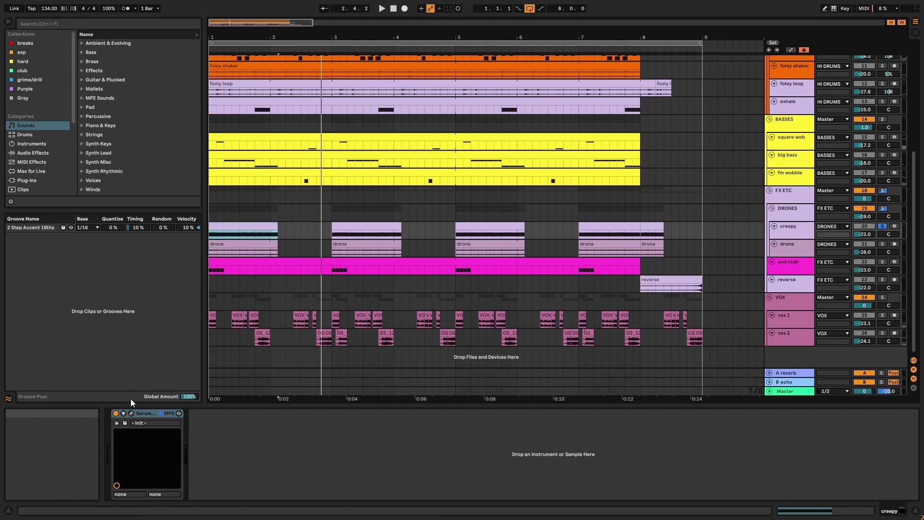
{"action": "left_click", "coordinate": [131, 414]}
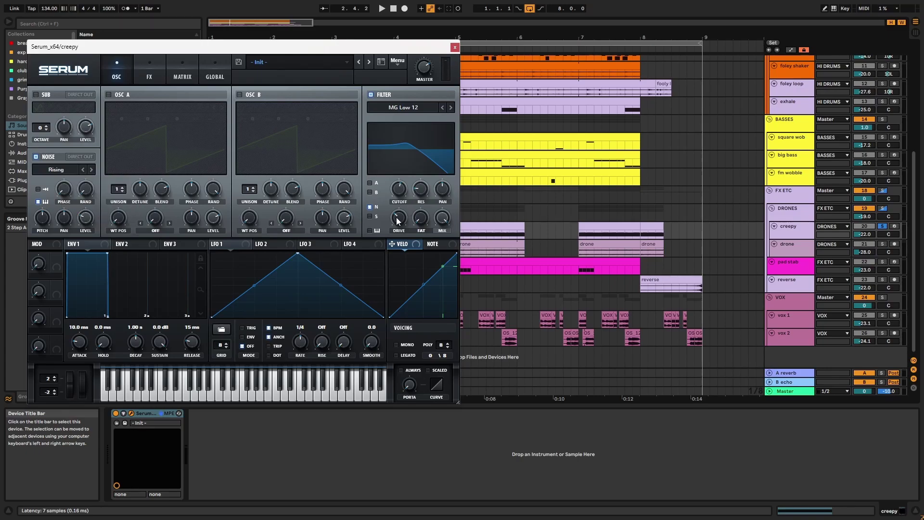
{"action": "left_click", "coordinate": [154, 69]}
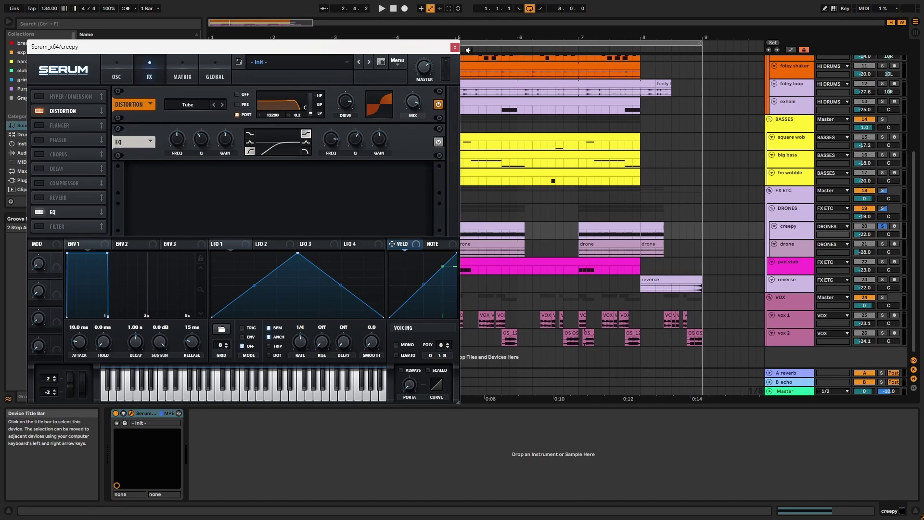
{"action": "left_click", "coordinate": [455, 48]}
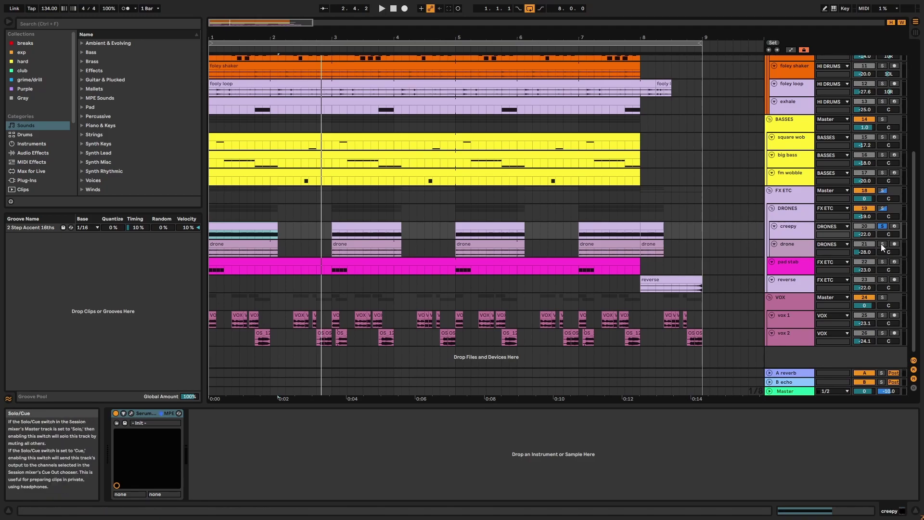
- Select the first drone clip and play the arrangement from near the start
{"action": "left_click", "coordinate": [260, 242]}
{"action": "key", "text": "space"}
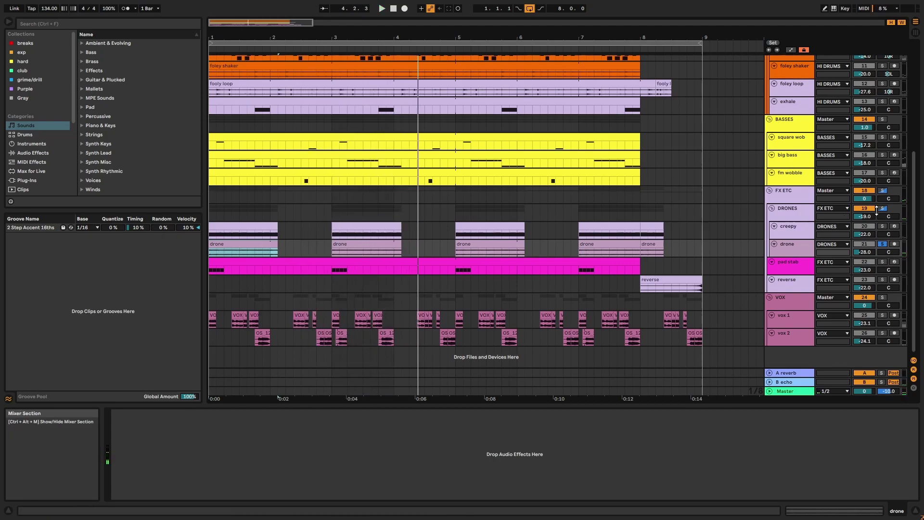
{"action": "key", "text": "space"}
{"action": "key", "text": "space"}
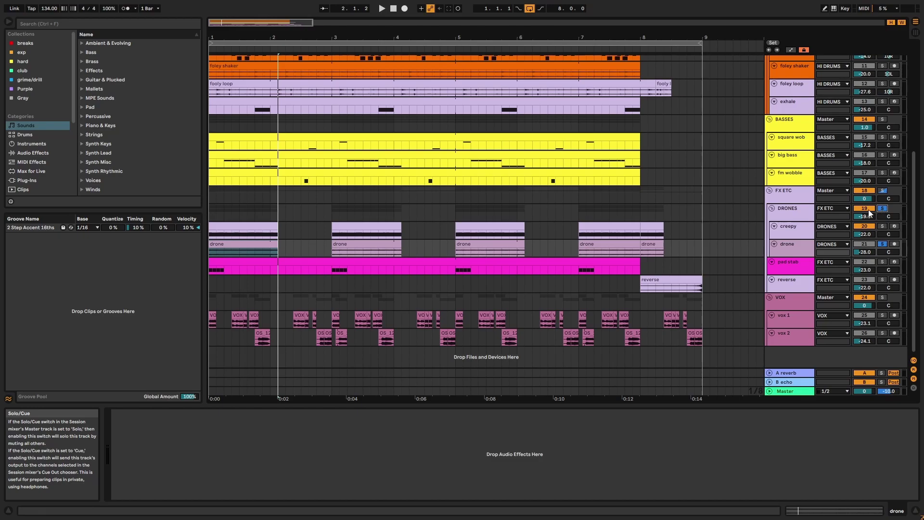
- Step through DRONES effects: Overdrive, EQ Eight, Vocoder, Redux, Vinyl Distortion, Drum Buss, Erosion, sidechain Compressor
{"action": "left_click", "coordinate": [797, 212]}
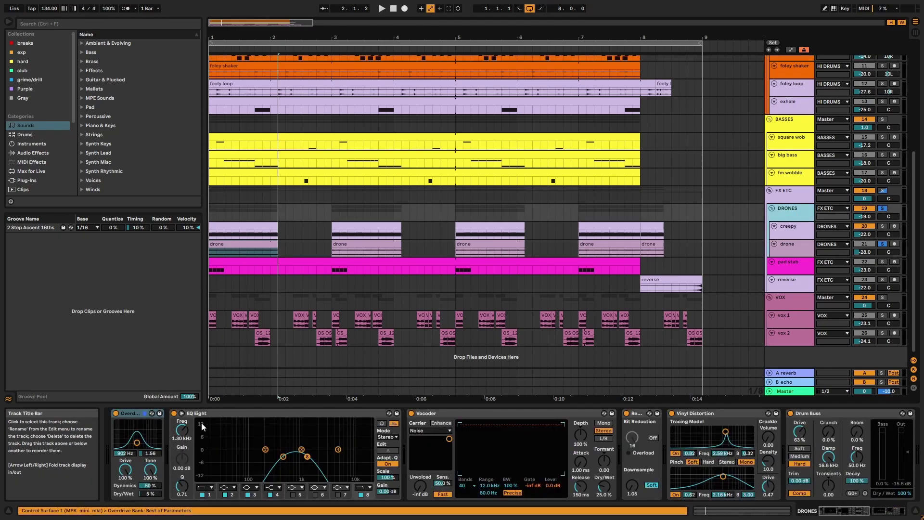
{"action": "left_click", "coordinate": [139, 415]}
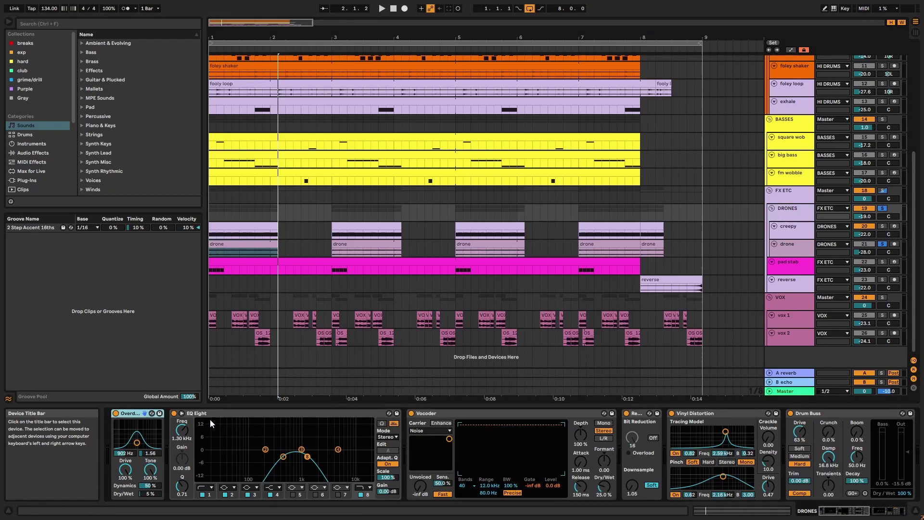
{"action": "left_click", "coordinate": [259, 415]}
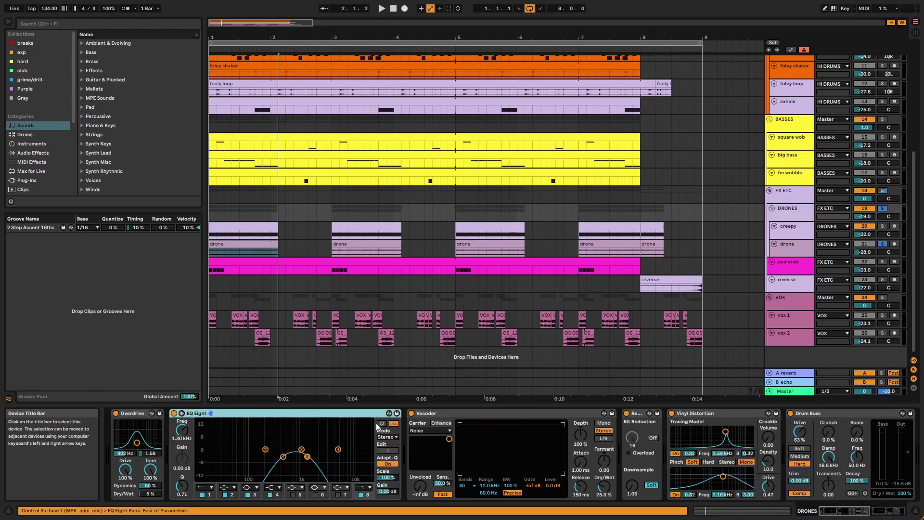
{"action": "left_click", "coordinate": [481, 416]}
{"action": "left_click", "coordinate": [640, 414]}
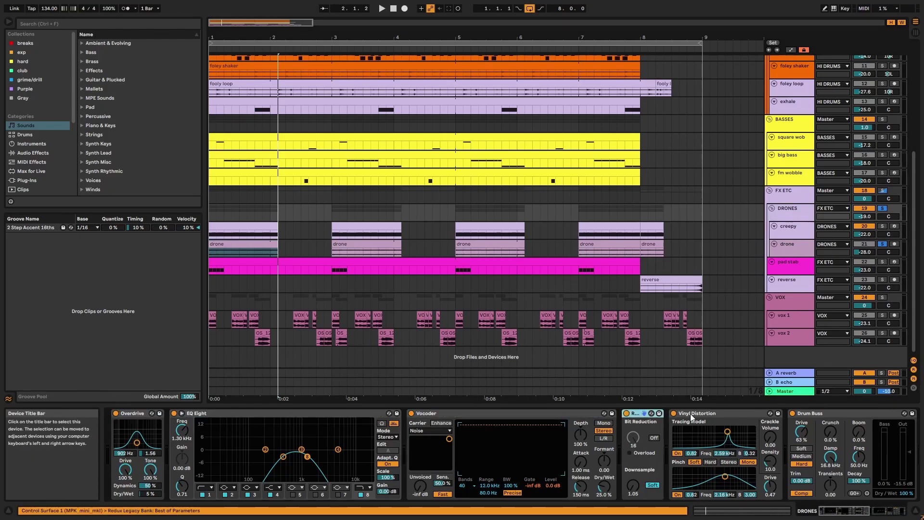
{"action": "left_click", "coordinate": [691, 414]}
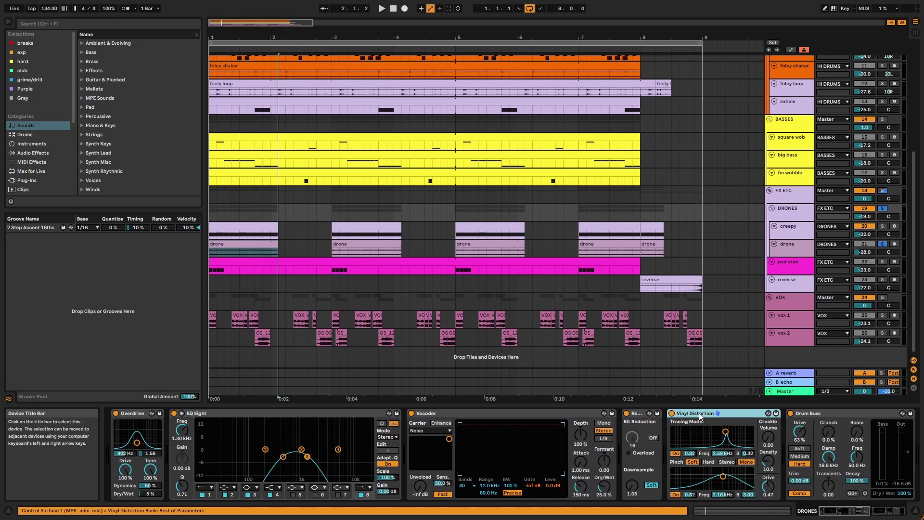
{"action": "left_click", "coordinate": [853, 414]}
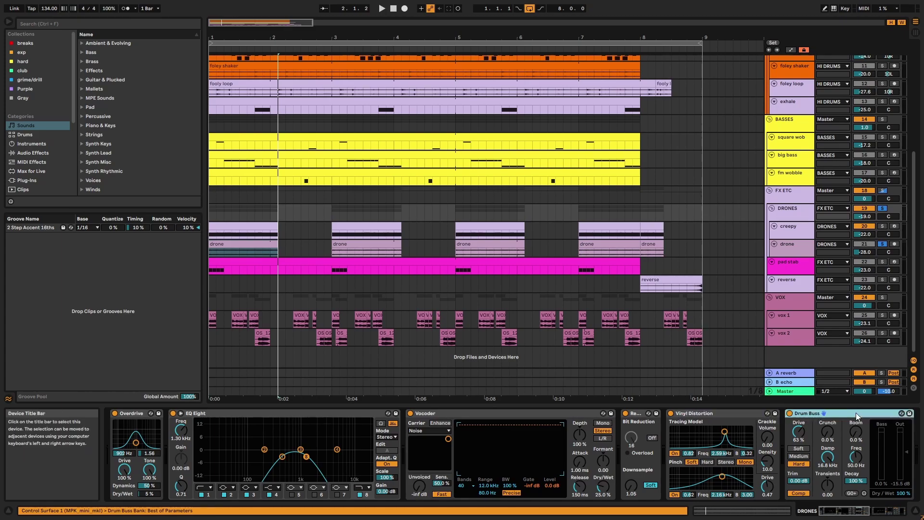
{"action": "left_click", "coordinate": [847, 504]}
{"action": "left_click", "coordinate": [479, 415]}
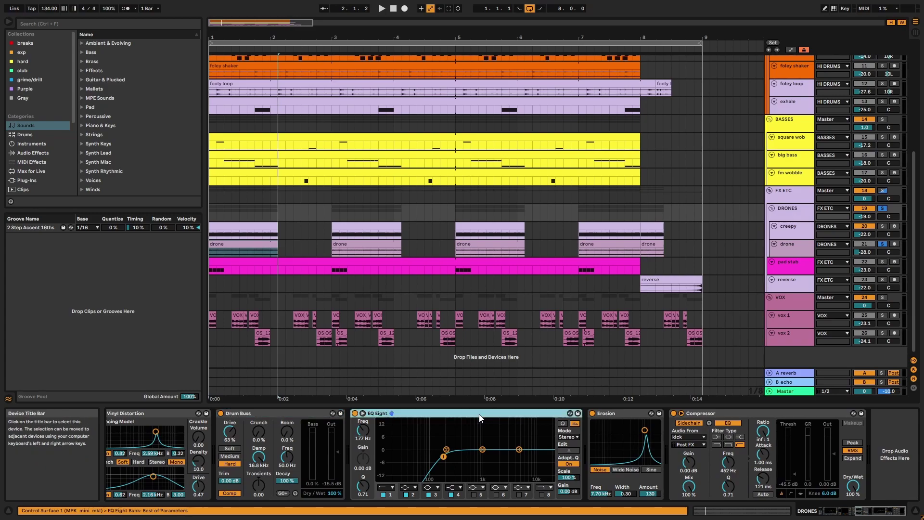
{"action": "left_click", "coordinate": [625, 415]}
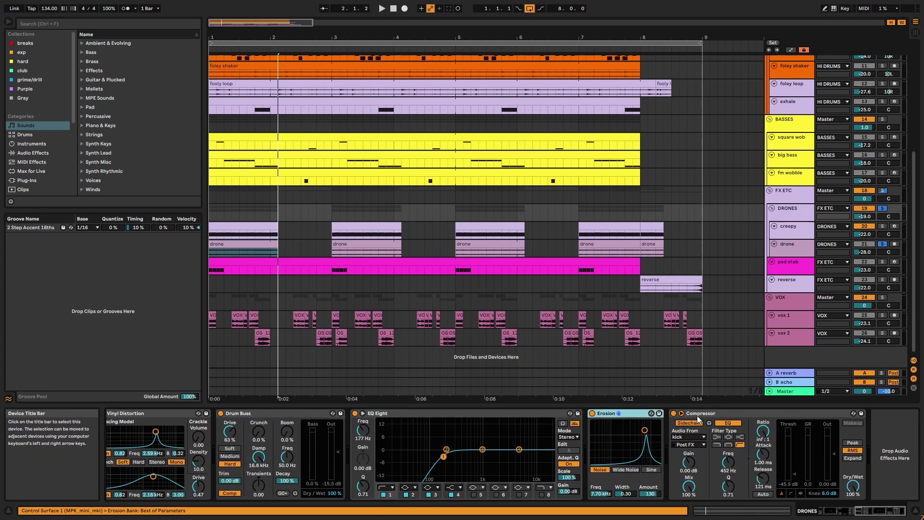
{"action": "left_click", "coordinate": [703, 416]}
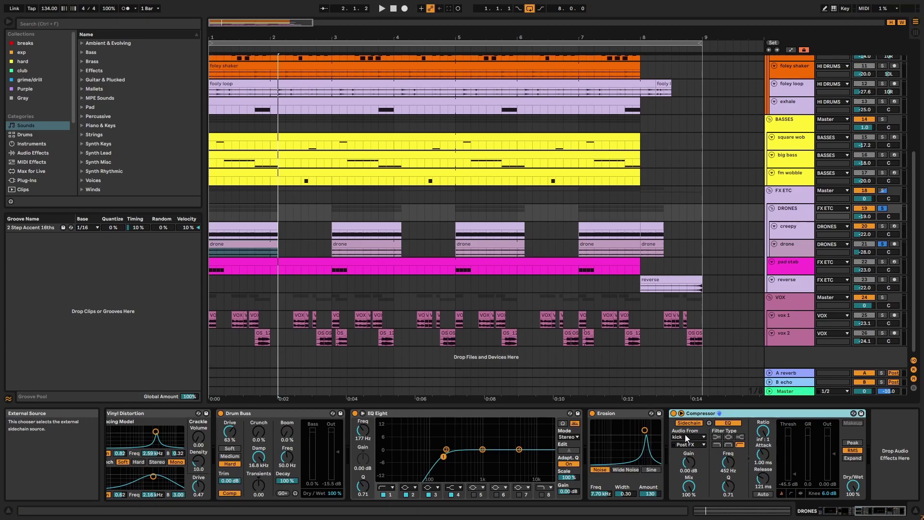
- Toggle all drone effects off and back on during playback, then stop and focus the Compressor
{"action": "key", "text": "space"}
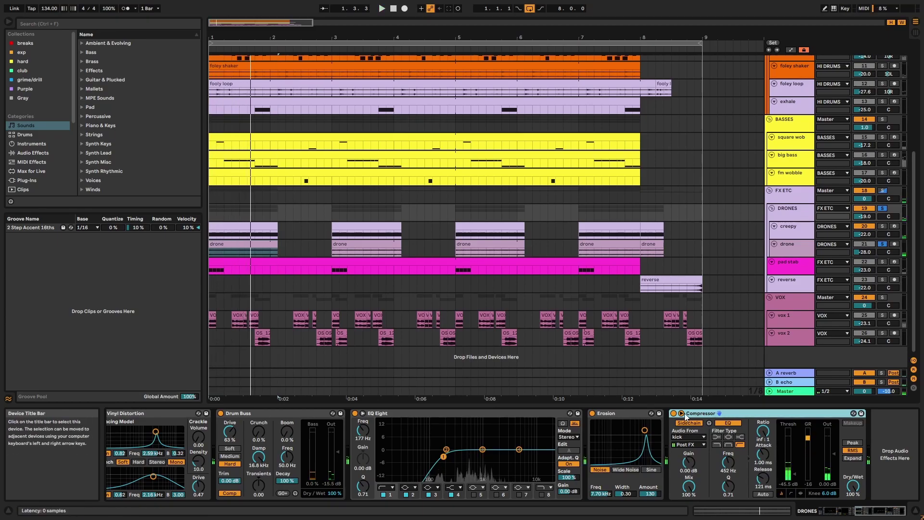
{"action": "scroll", "coordinate": [679, 417], "scroll_direction": "left", "scroll_amount": 5}
{"action": "left_click", "coordinate": [703, 414]}
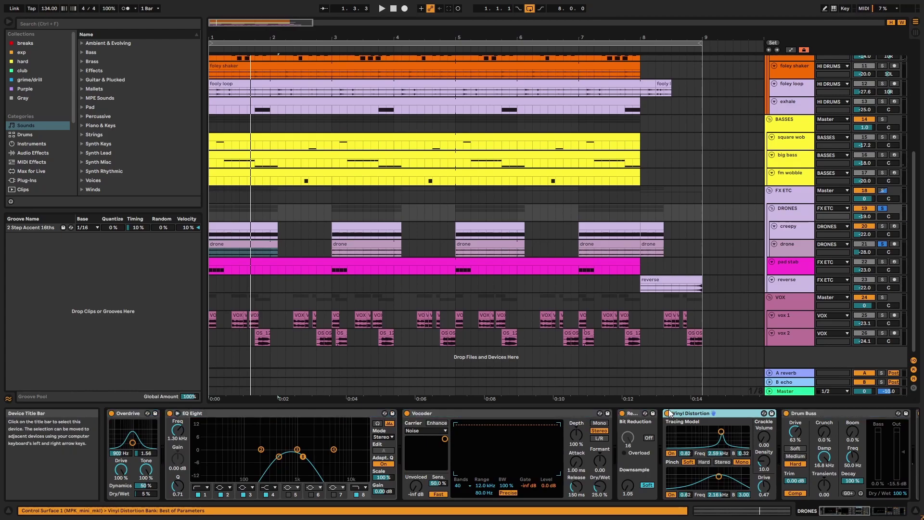
{"action": "key", "text": "ctrl+a"}
{"action": "left_click", "coordinate": [667, 413]}
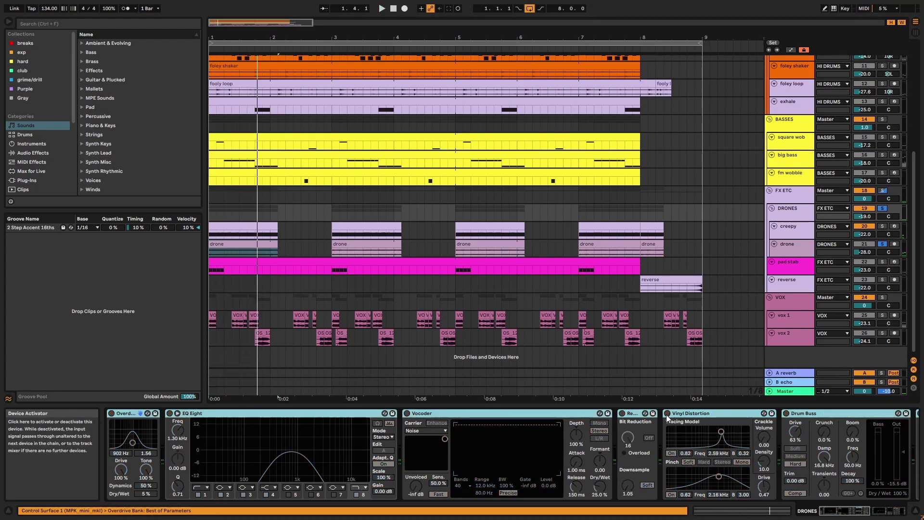
{"action": "left_click", "coordinate": [668, 413]}
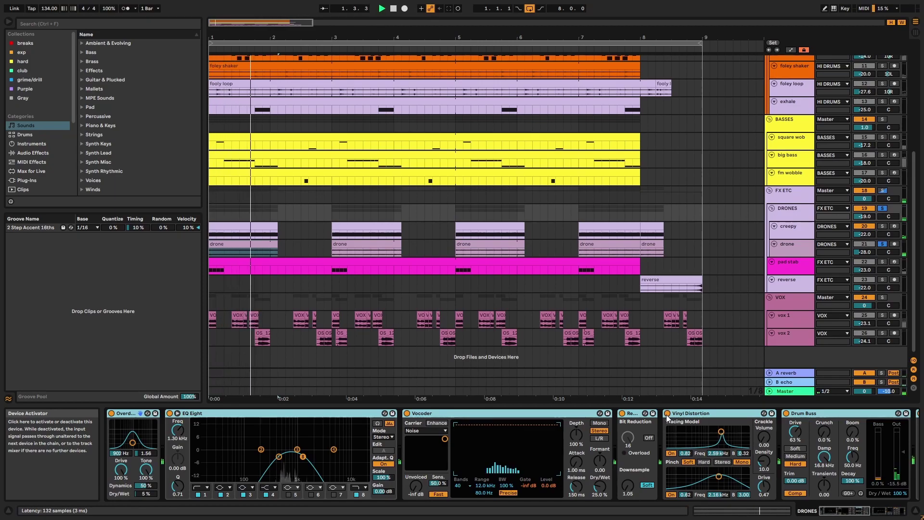
{"action": "key", "text": "space"}
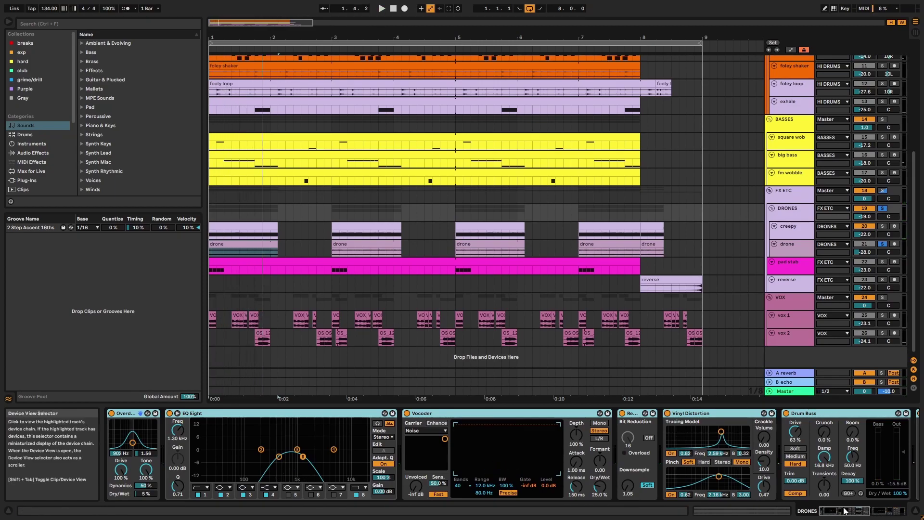
{"action": "scroll", "coordinate": [798, 430], "scroll_direction": "right", "scroll_amount": 10}
{"action": "left_click", "coordinate": [804, 413]}
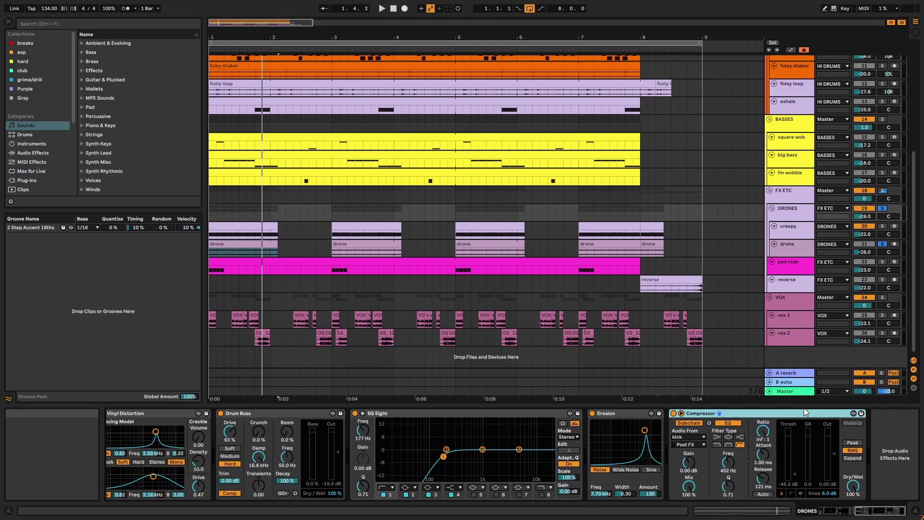
{"action": "left_click", "coordinate": [794, 261]}
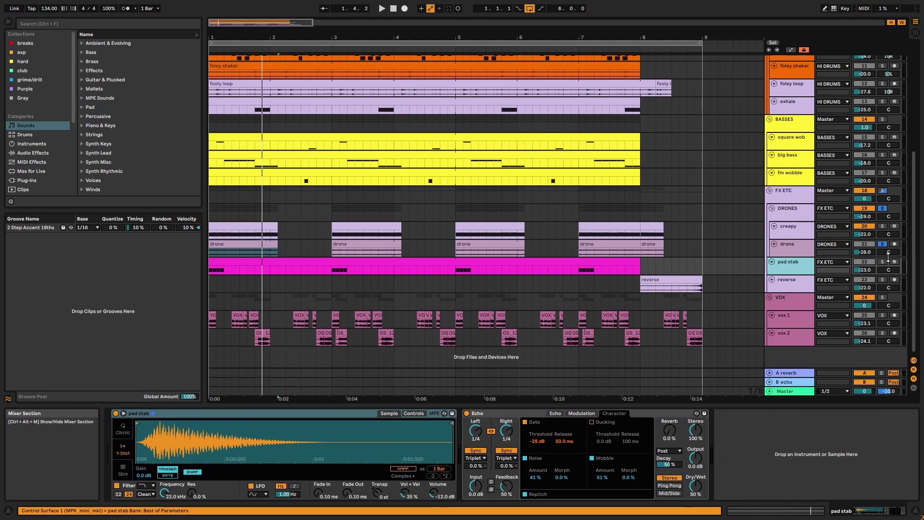
{"action": "double_click", "coordinate": [587, 260]}
{"action": "key", "text": "space"}
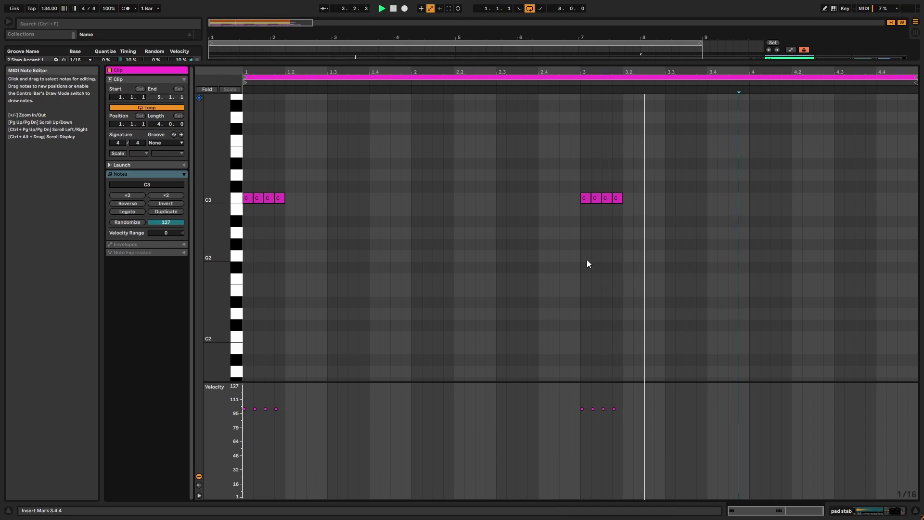
{"action": "key", "text": "ctrl+alt+e"}
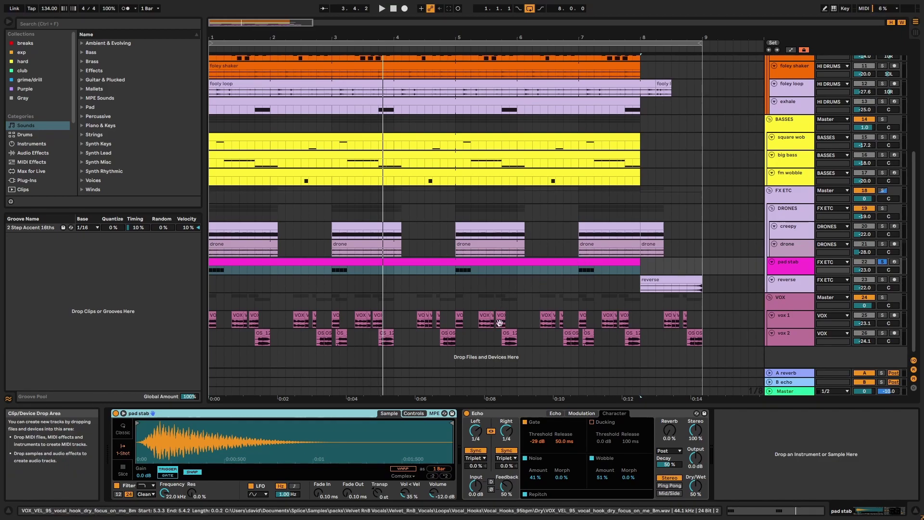
{"action": "left_click", "coordinate": [506, 414]}
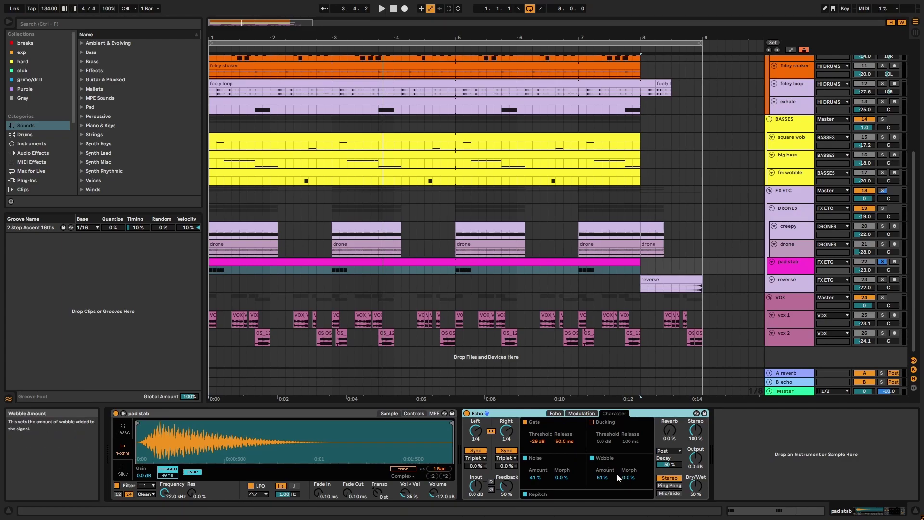
{"action": "left_click", "coordinate": [467, 413]}
{"action": "key", "text": "space"}
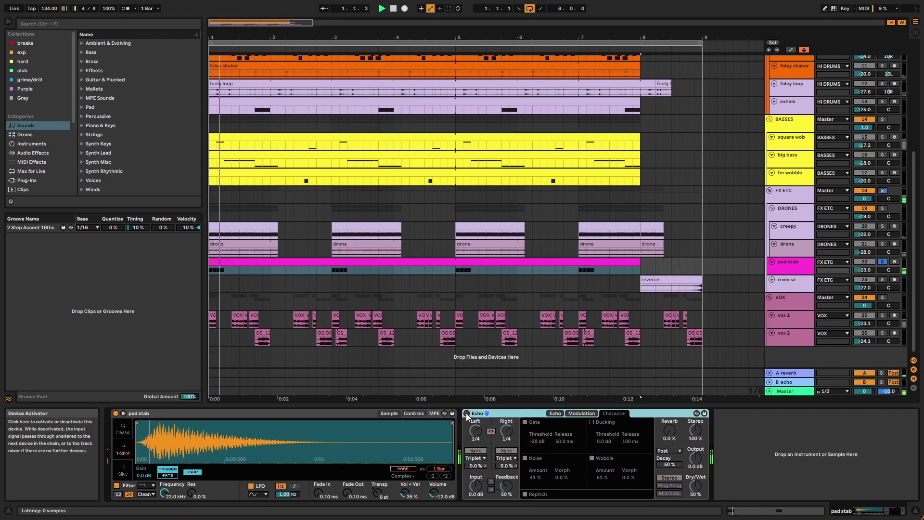
{"action": "left_click", "coordinate": [466, 413]}
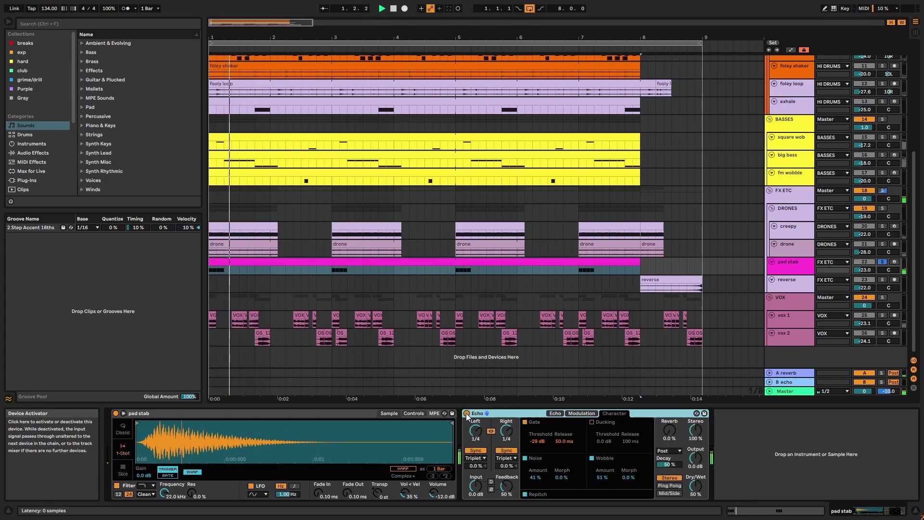
- Solo the reverse track and play its reverse clip from bar 8
{"action": "key", "text": "space"}
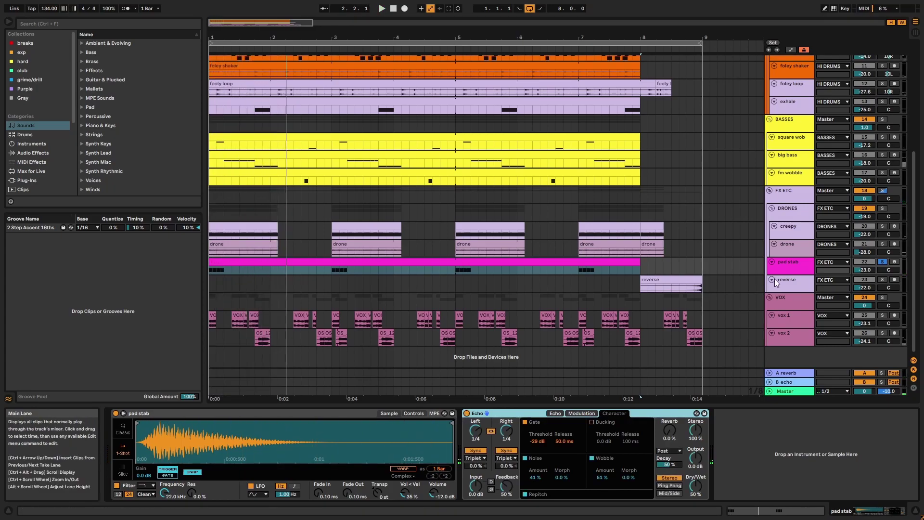
{"action": "left_click", "coordinate": [777, 280]}
{"action": "left_click", "coordinate": [882, 281]}
{"action": "left_click", "coordinate": [694, 280]}
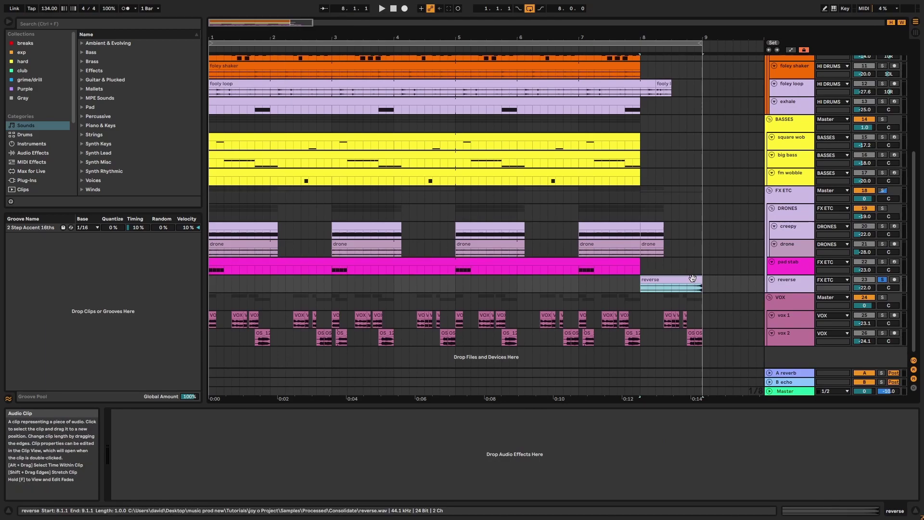
{"action": "key", "text": "space"}
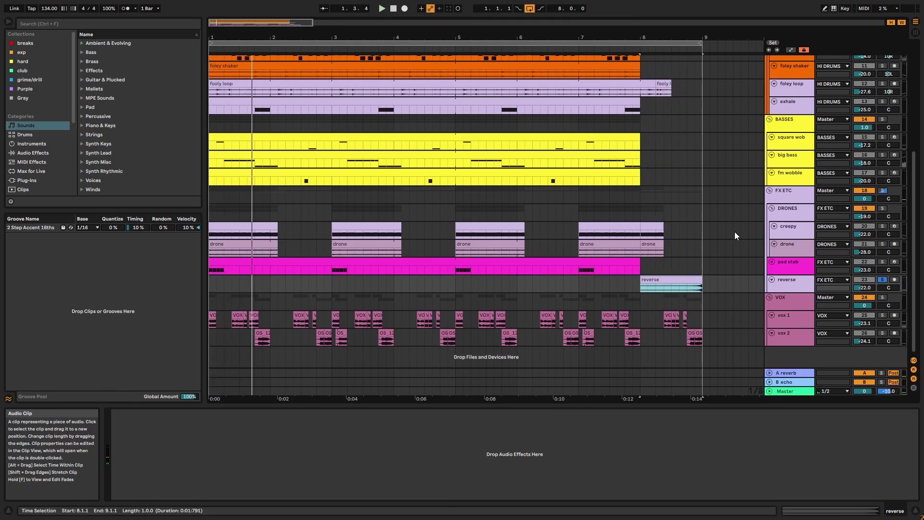
- Inspect the FX ETC group's EQ Eight, Chorus-Ensemble and Utility, then enlarge its row to show sends
{"action": "left_click", "coordinate": [782, 198]}
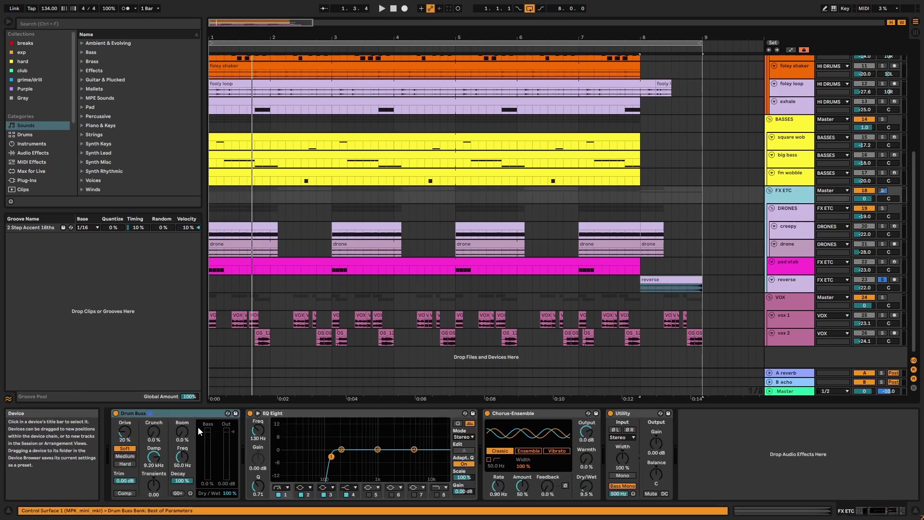
{"action": "left_click", "coordinate": [332, 412]}
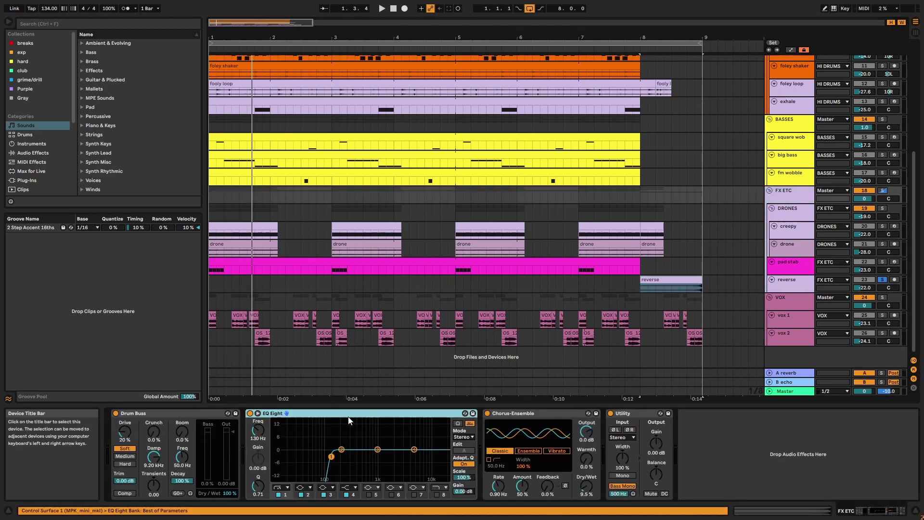
{"action": "left_click", "coordinate": [527, 416]}
{"action": "left_click", "coordinate": [623, 417]}
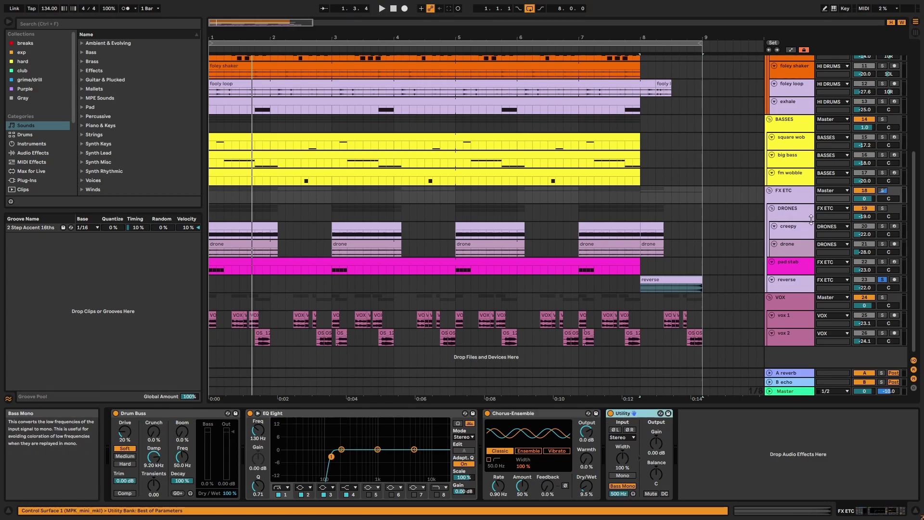
{"action": "left_click_drag", "start_coordinate": [806, 204], "coordinate": [806, 212]}
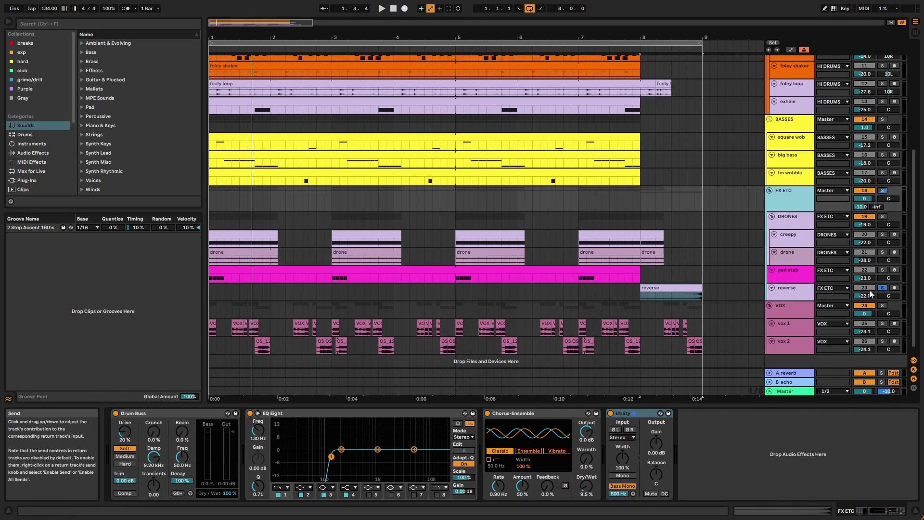
{"action": "left_click", "coordinate": [214, 323]}
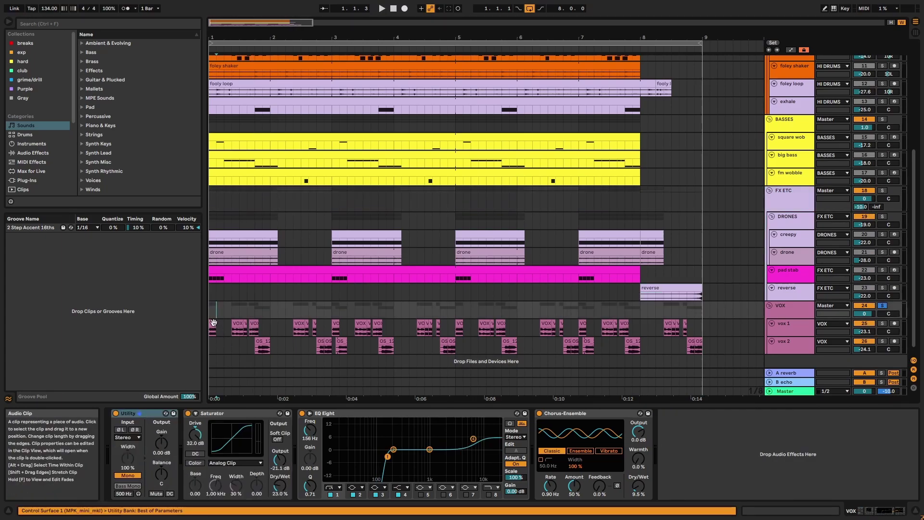
{"action": "key", "text": "space"}
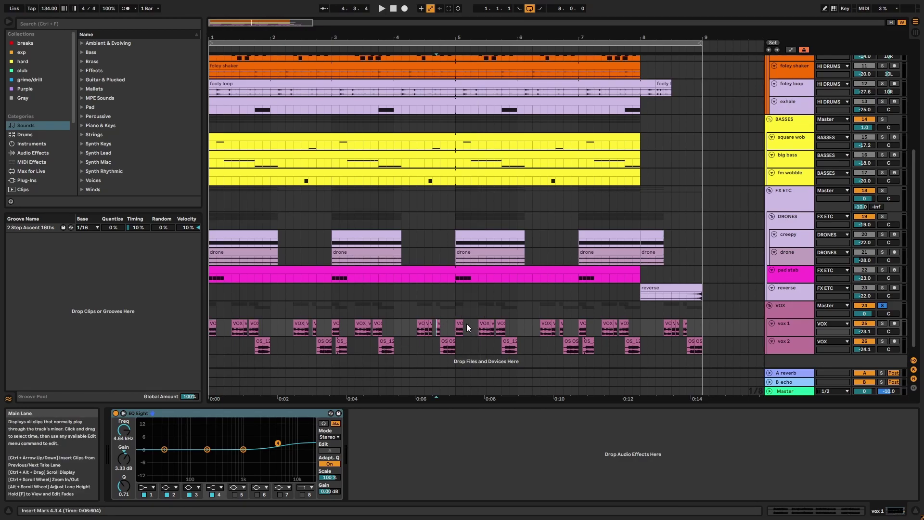
{"action": "left_click", "coordinate": [451, 342]}
{"action": "left_click", "coordinate": [443, 341]}
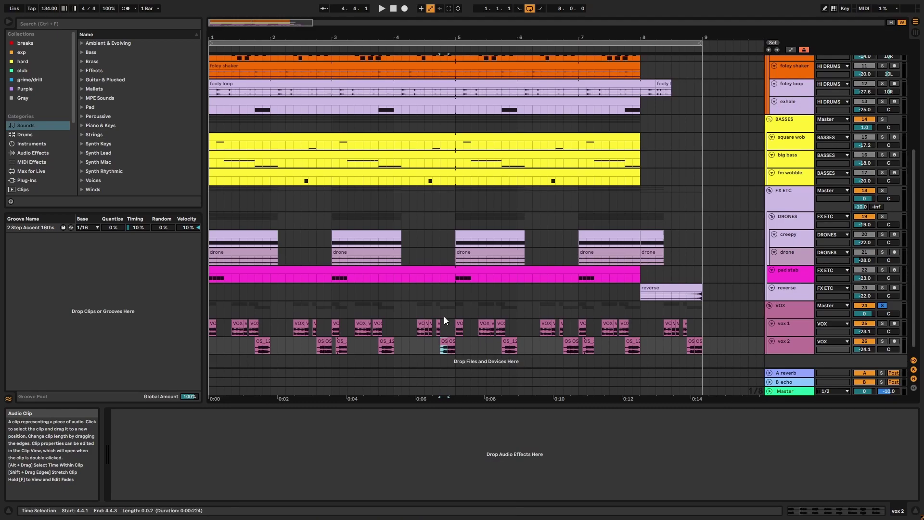
{"action": "left_click", "coordinate": [411, 321]}
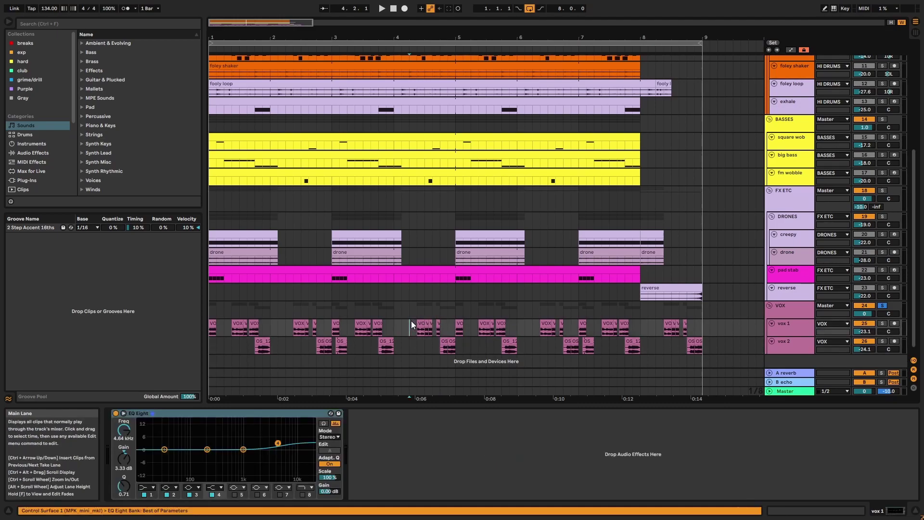
{"action": "key", "text": "space"}
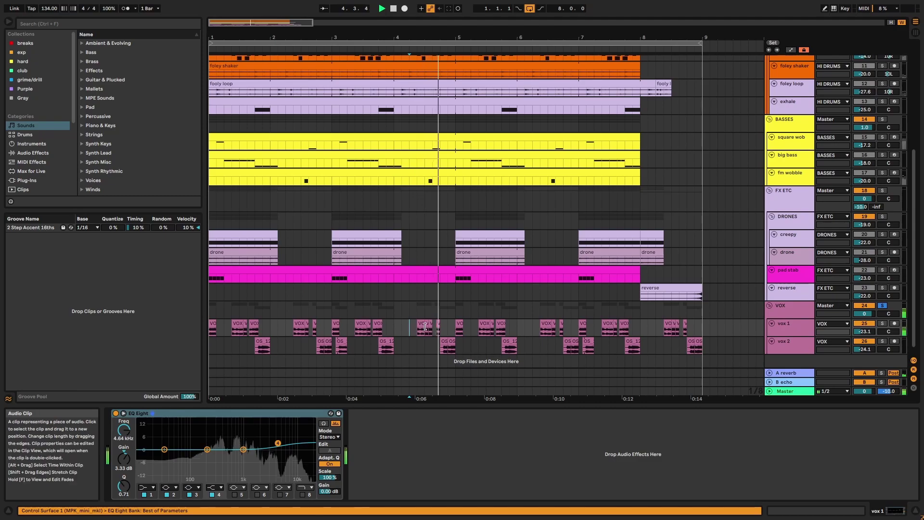
{"action": "double_click", "coordinate": [427, 323]}
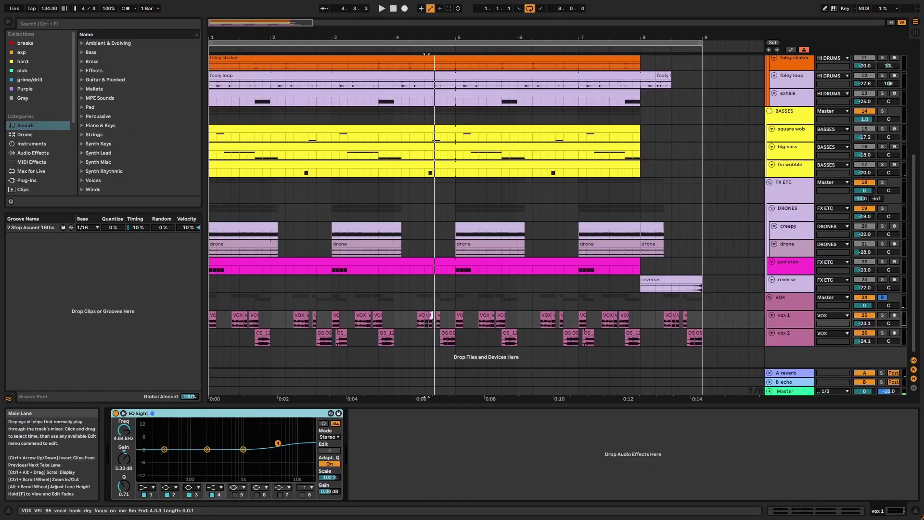
{"action": "double_click", "coordinate": [431, 315]}
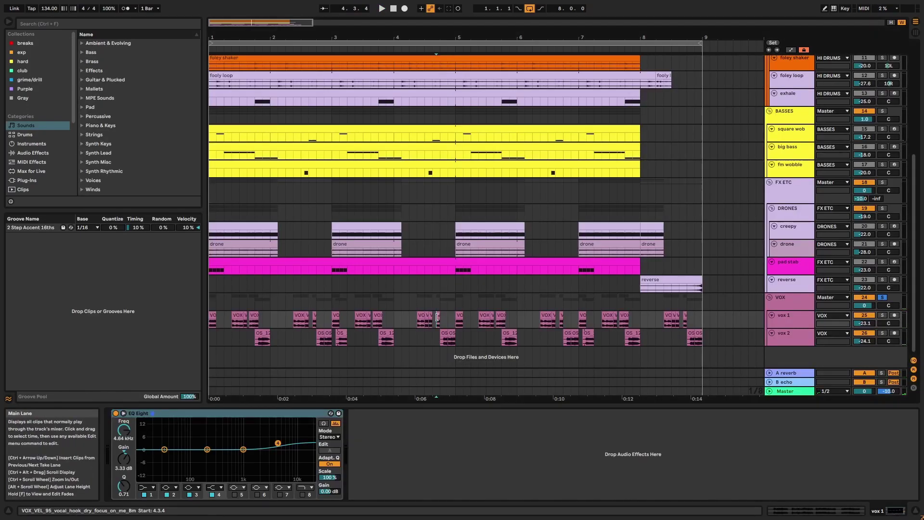
{"action": "double_click", "coordinate": [438, 318]}
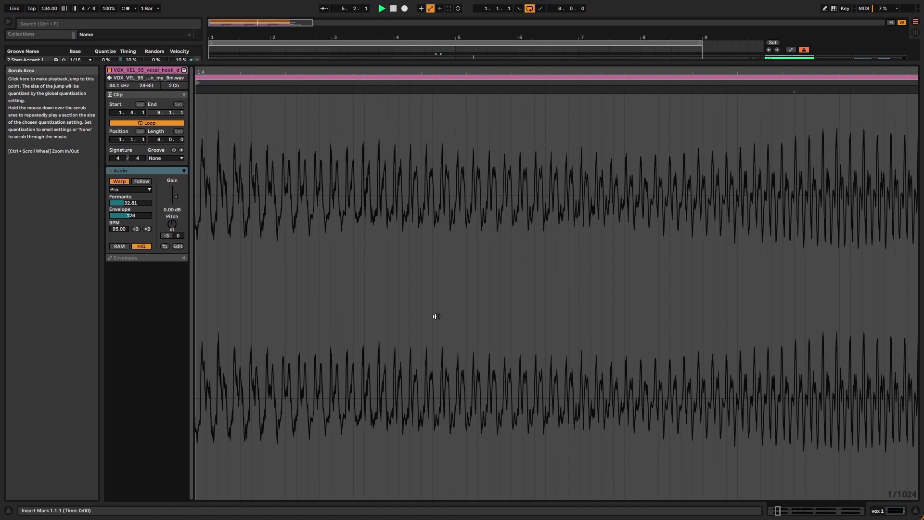
{"action": "key", "text": "Caps_Lock"}
{"action": "key", "text": "ctrl+alt+e"}
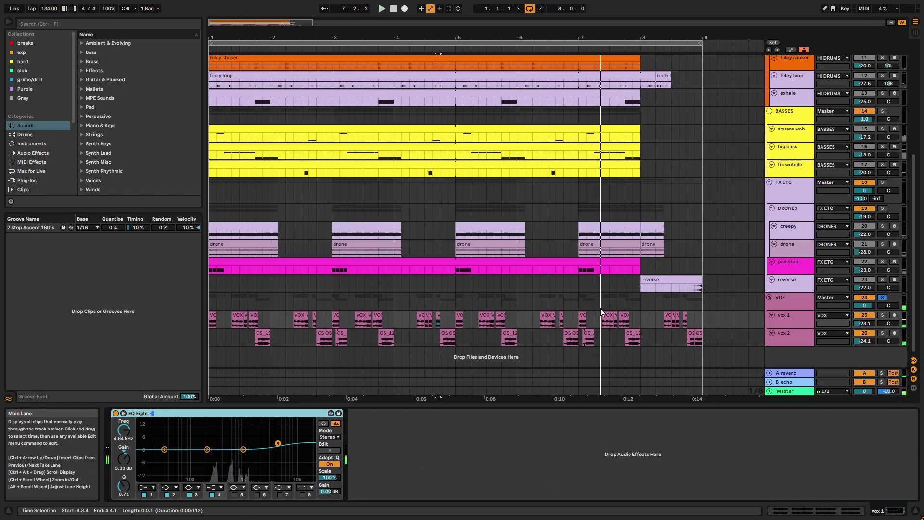
{"action": "left_click", "coordinate": [781, 321]}
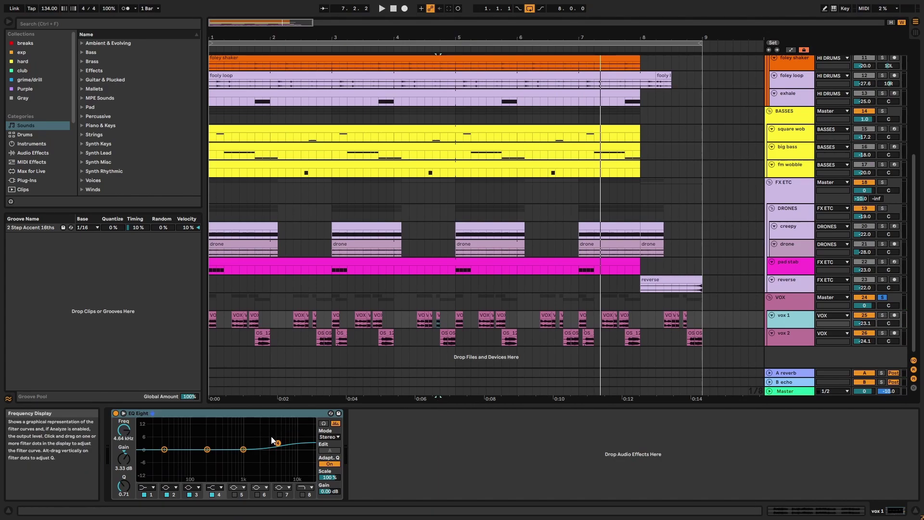
- Step through the VOX group's Utility, Saturator, EQ Eight and Chorus-Ensemble, then enlarge its row to show sends
{"action": "left_click", "coordinate": [784, 337]}
{"action": "left_click", "coordinate": [785, 298]}
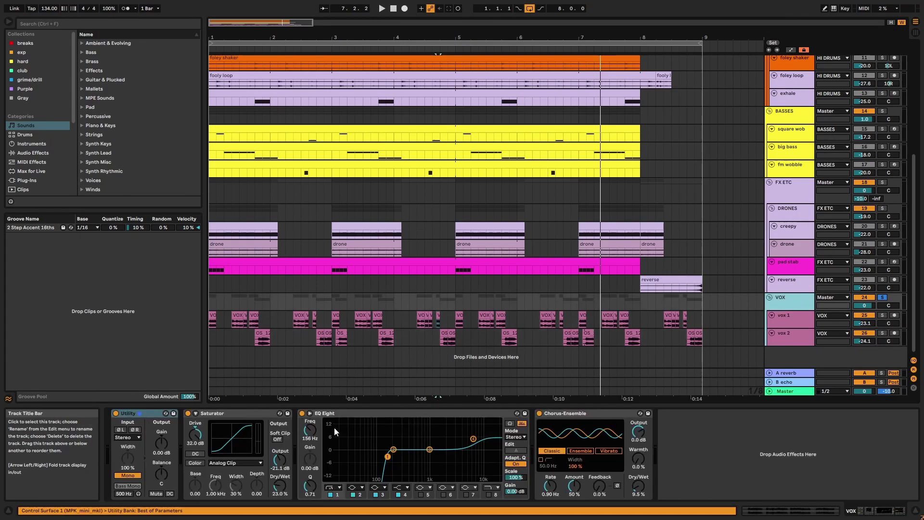
{"action": "left_click", "coordinate": [150, 412]}
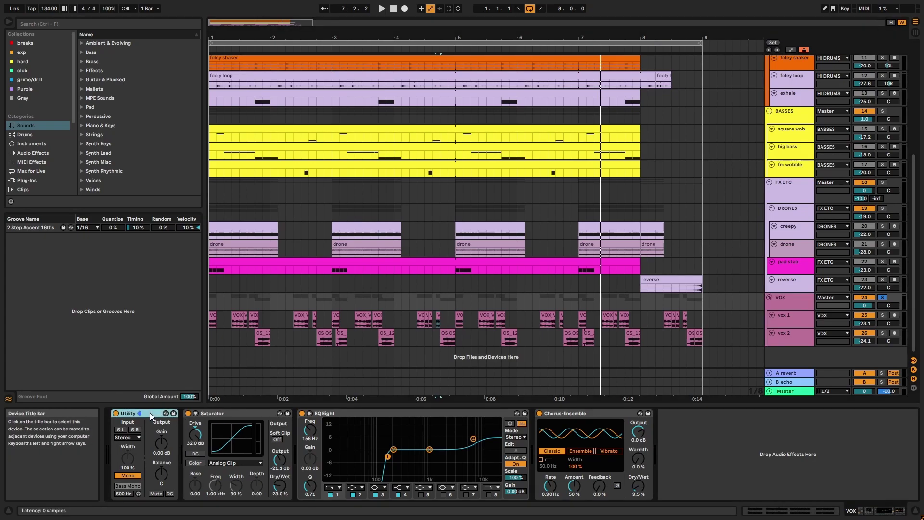
{"action": "left_click", "coordinate": [227, 414]}
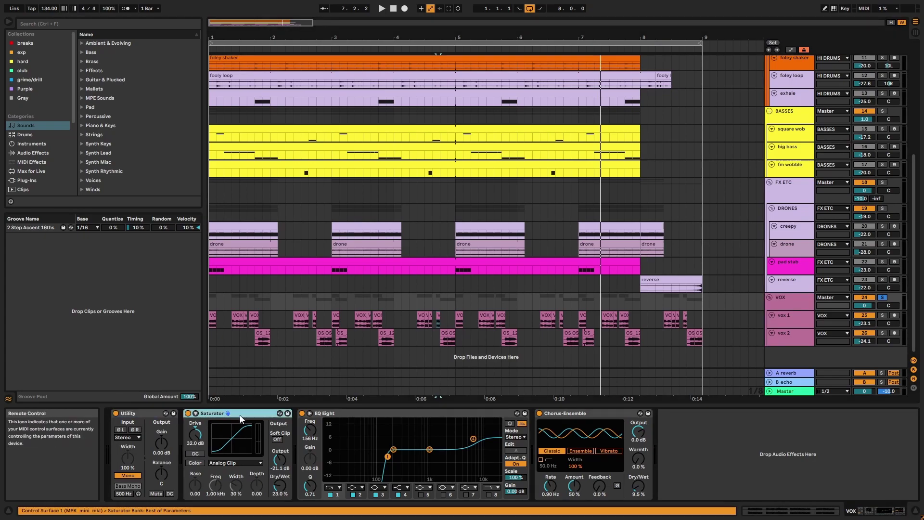
{"action": "left_click", "coordinate": [349, 414]}
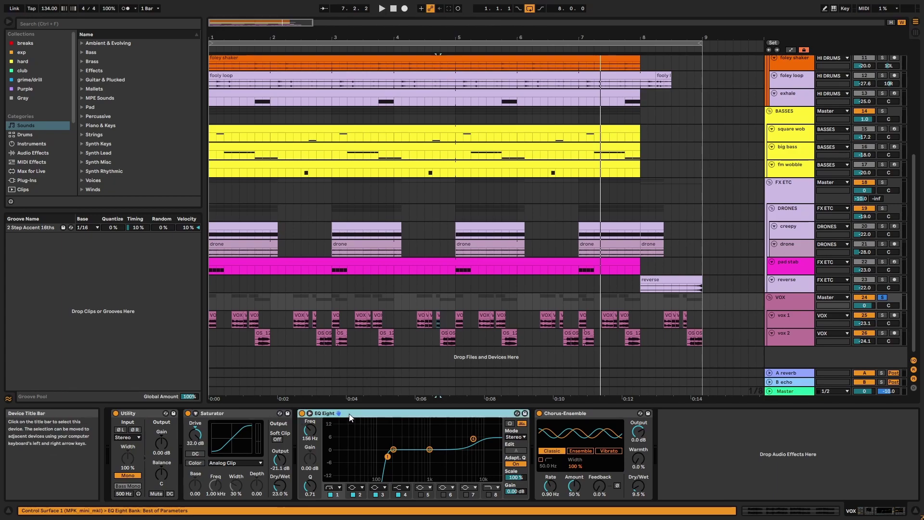
{"action": "left_click", "coordinate": [564, 414]}
{"action": "left_click_drag", "start_coordinate": [804, 295], "coordinate": [804, 314]}
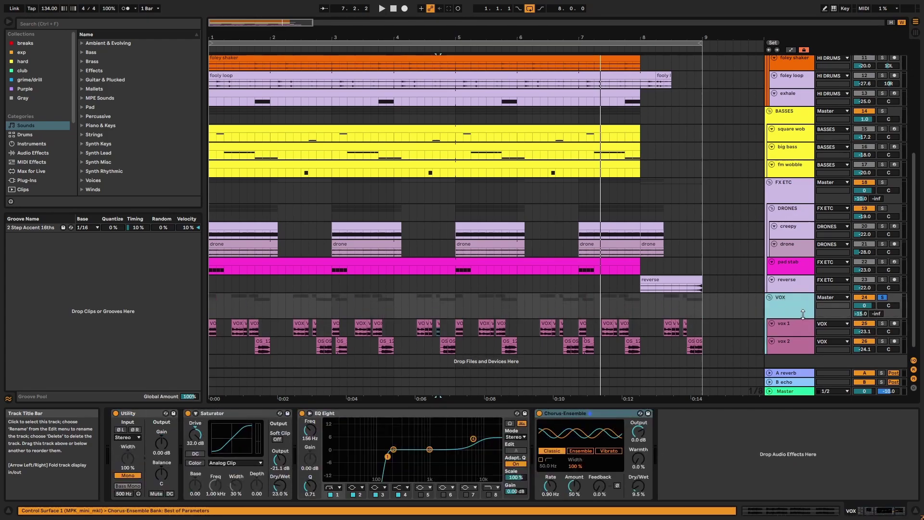